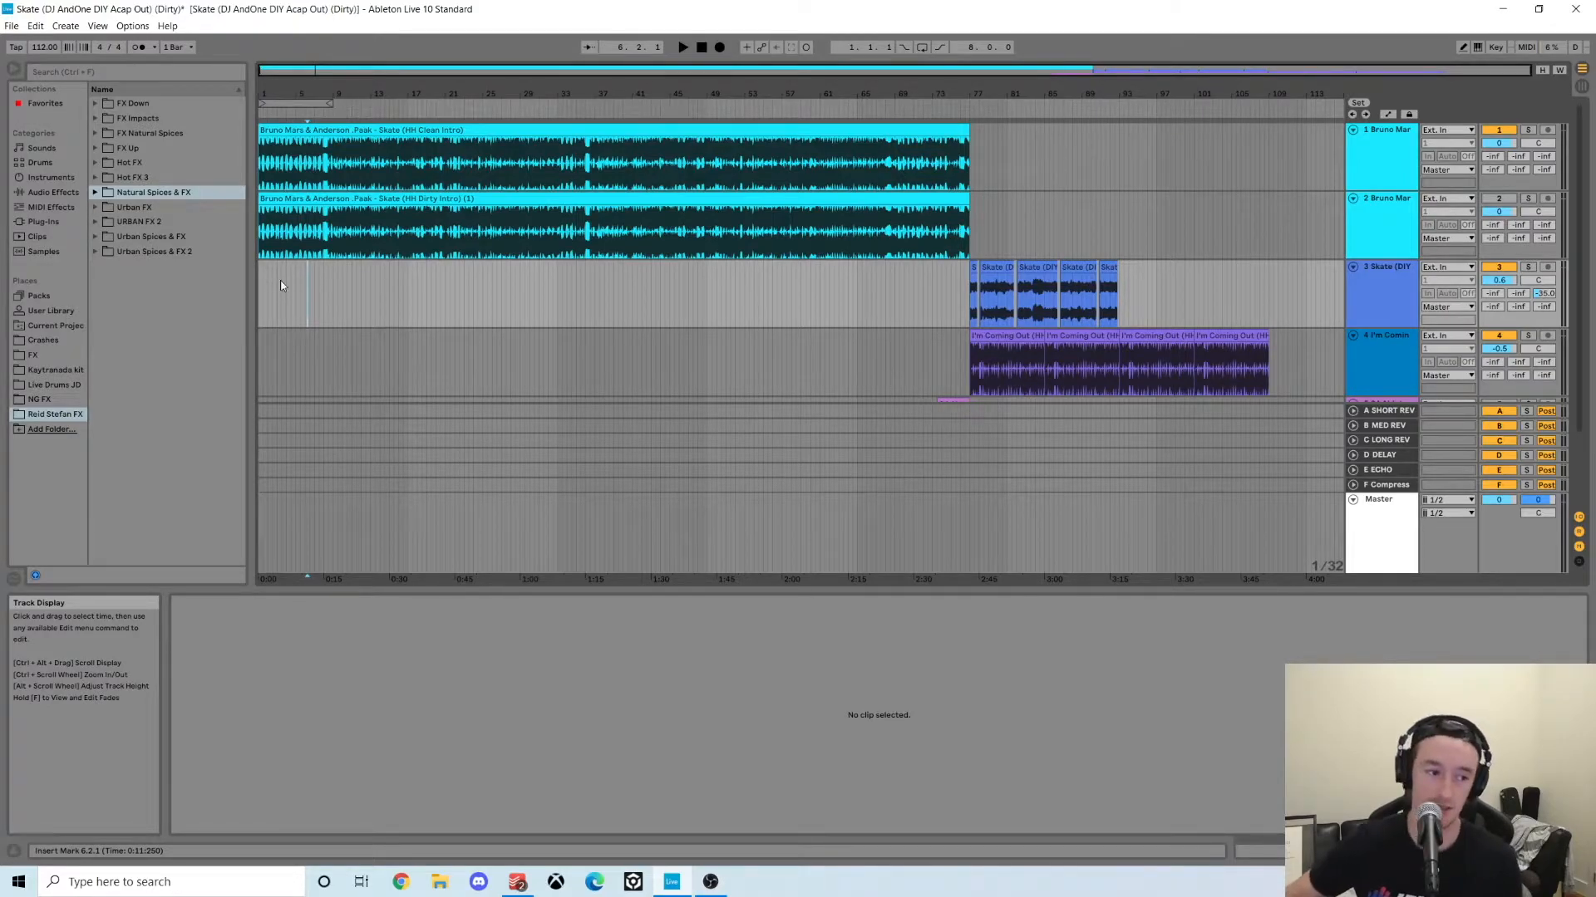
Look through the Crashes, FX, Kaytranada kit, NG FX and Reid Stefan FX sample folders, ending on Crashes
left_click(37, 341)
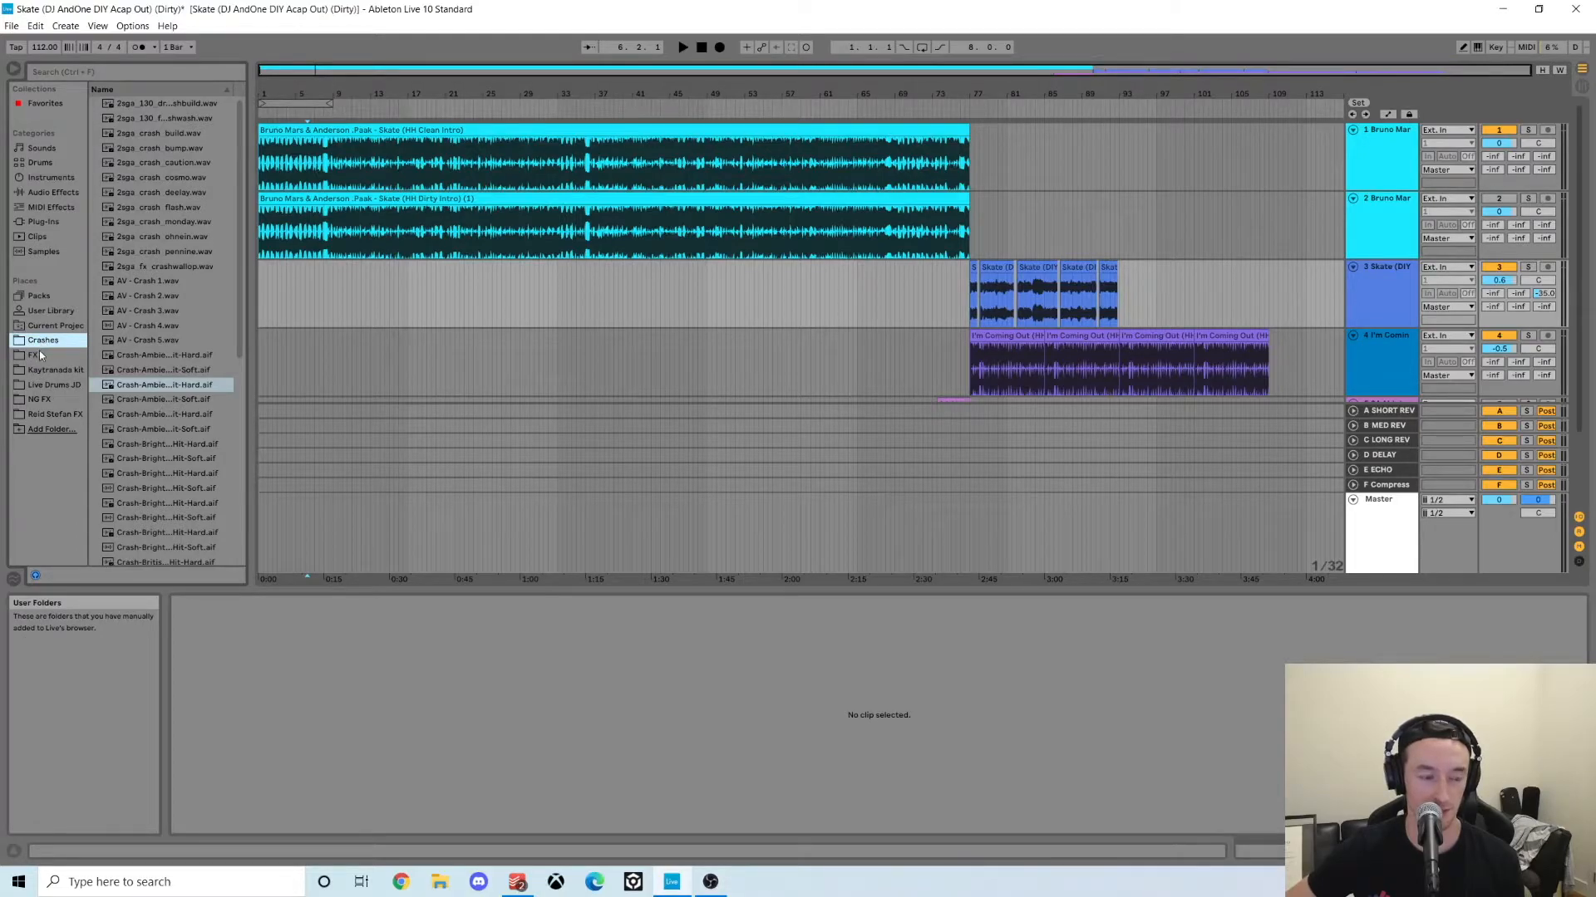
left_click(32, 356)
left_click(58, 371)
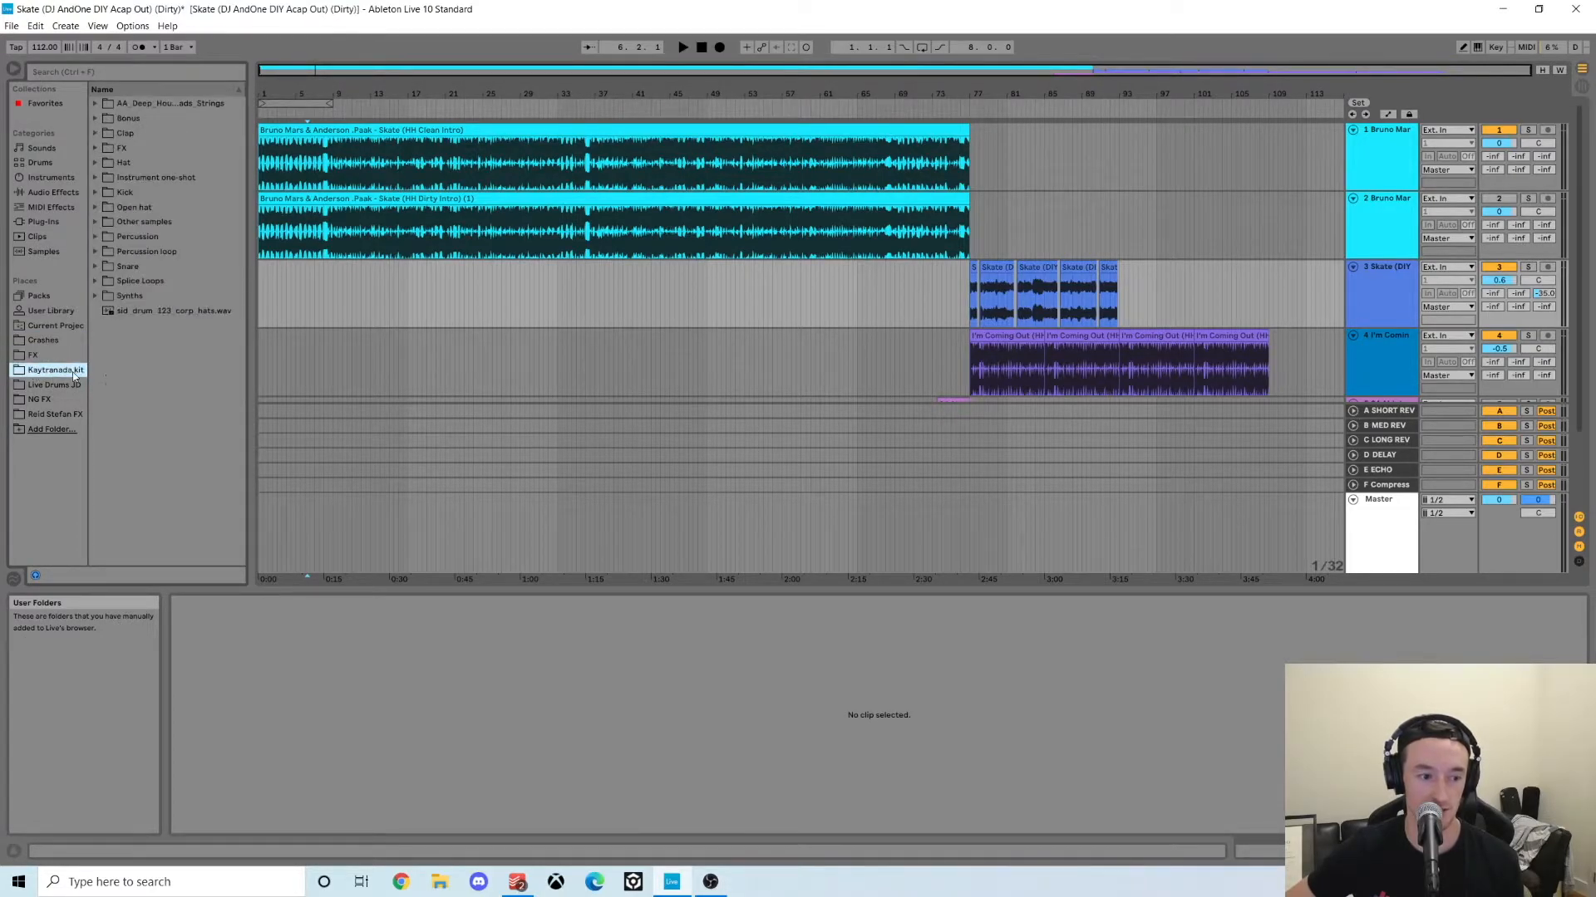
left_click(46, 398)
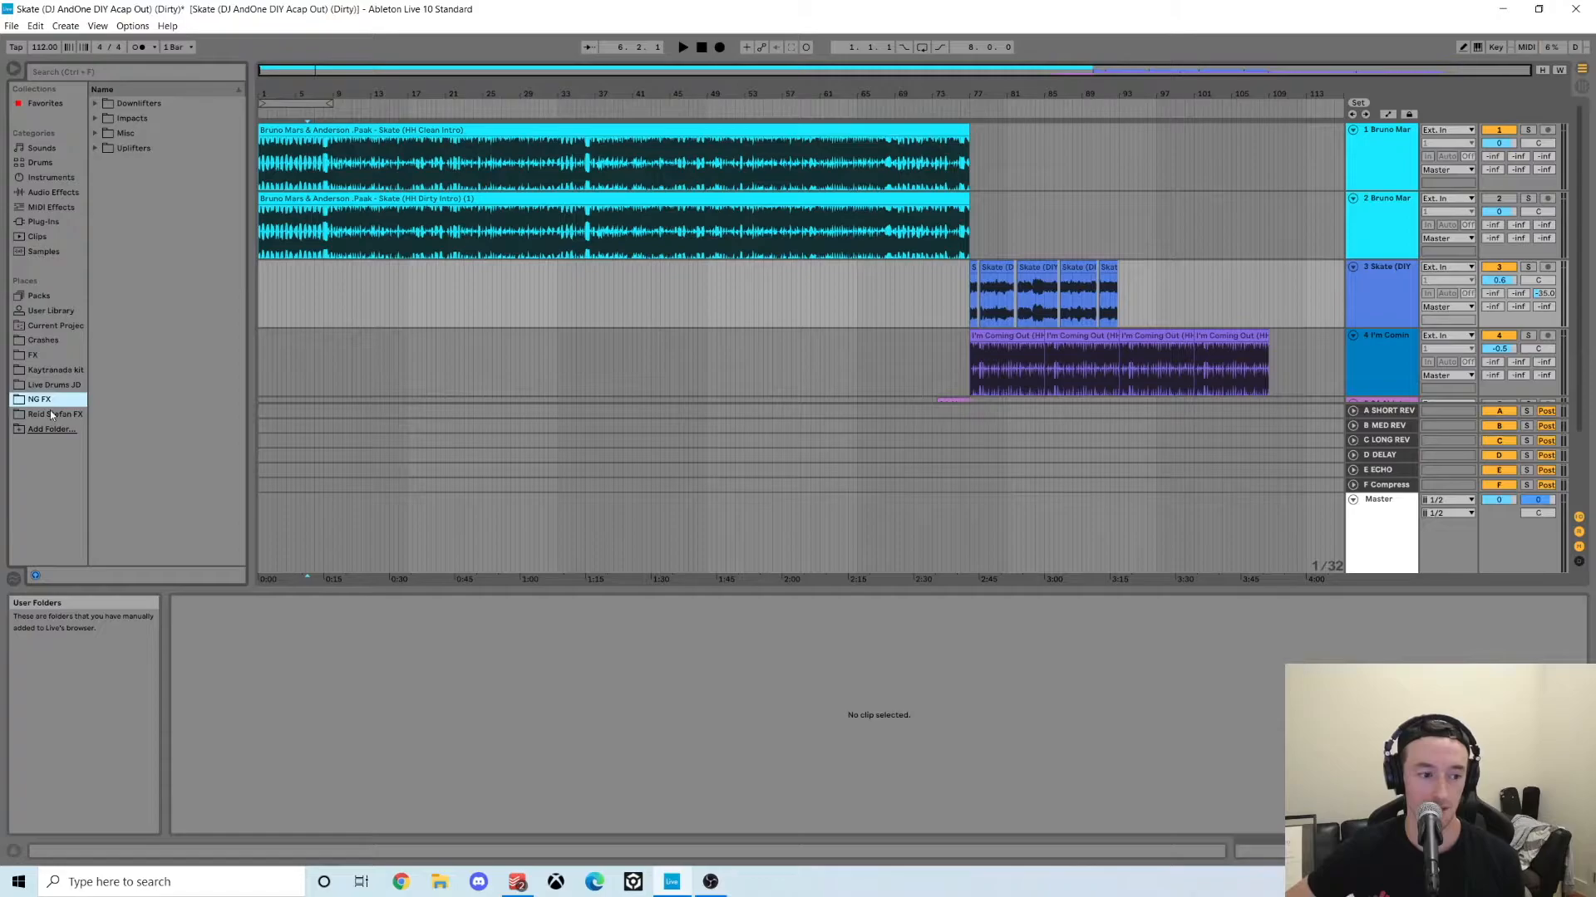
left_click(50, 411)
left_click(50, 355)
left_click(47, 341)
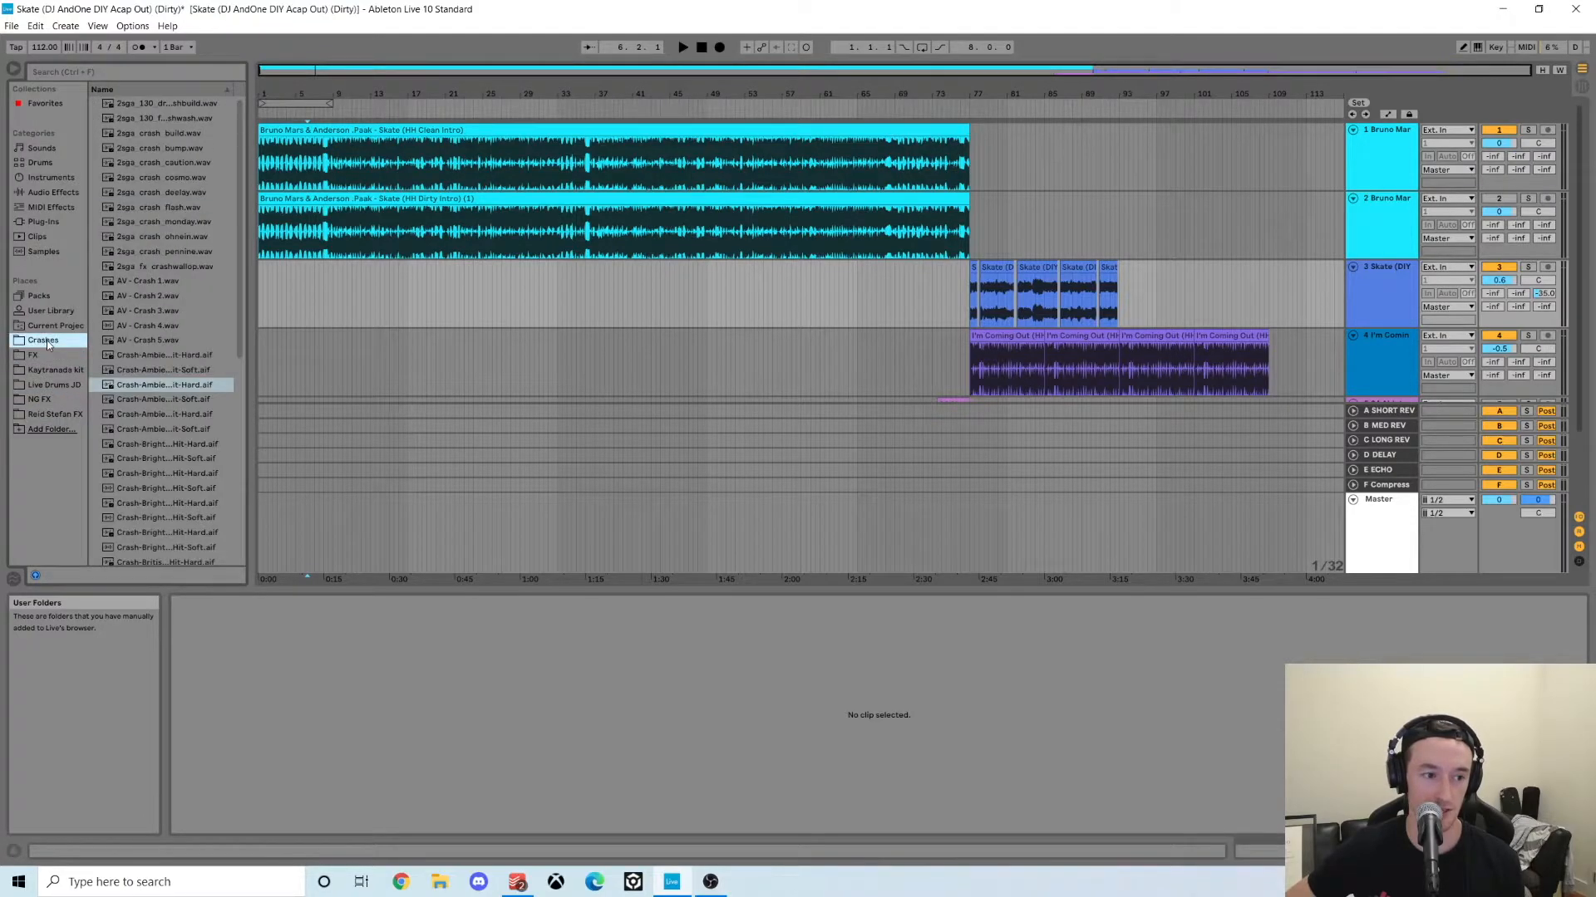
Preview several crash samples in the Crashes folder, including 2sgs_crash_deelay.wav and an ambient hard-hit crash
left_click(172, 193)
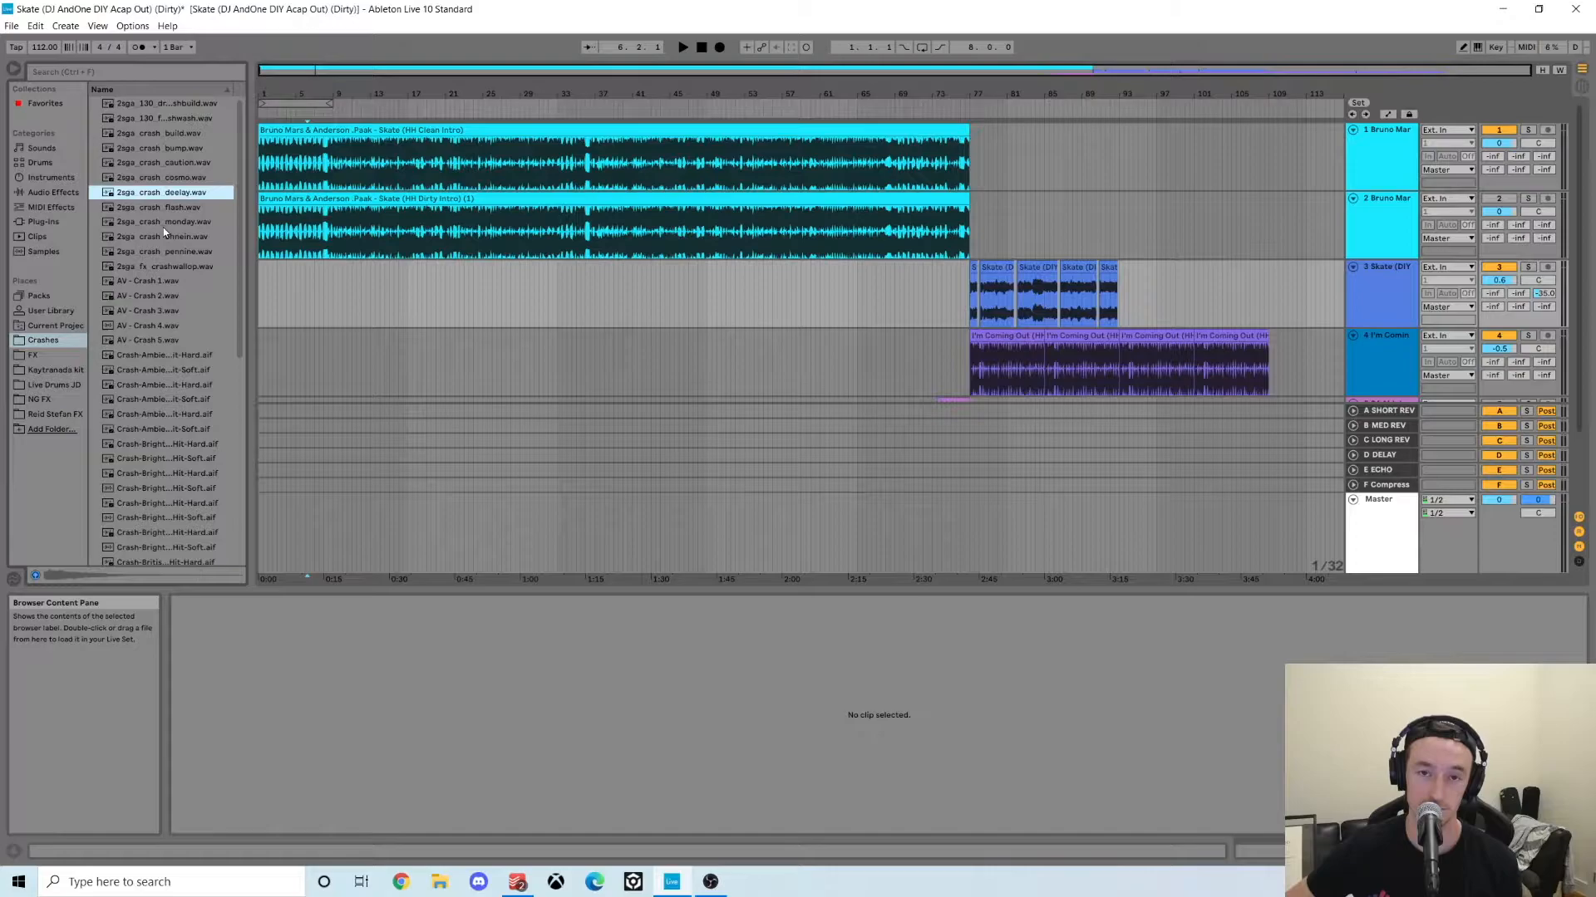
left_click(163, 227)
left_click(166, 292)
left_click(166, 386)
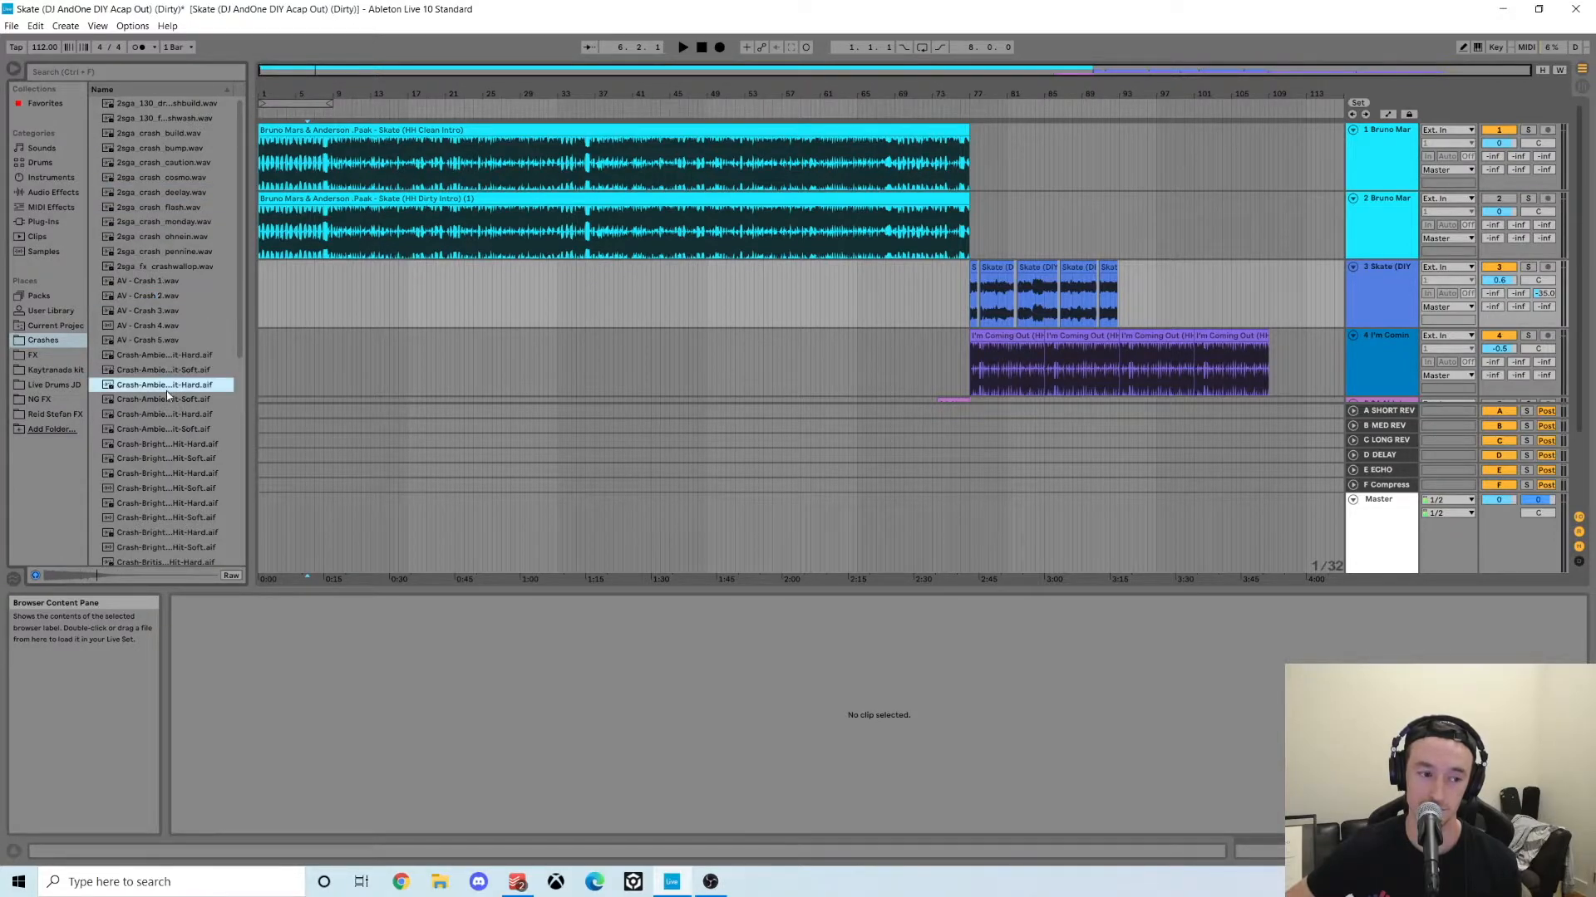
left_click(59, 500)
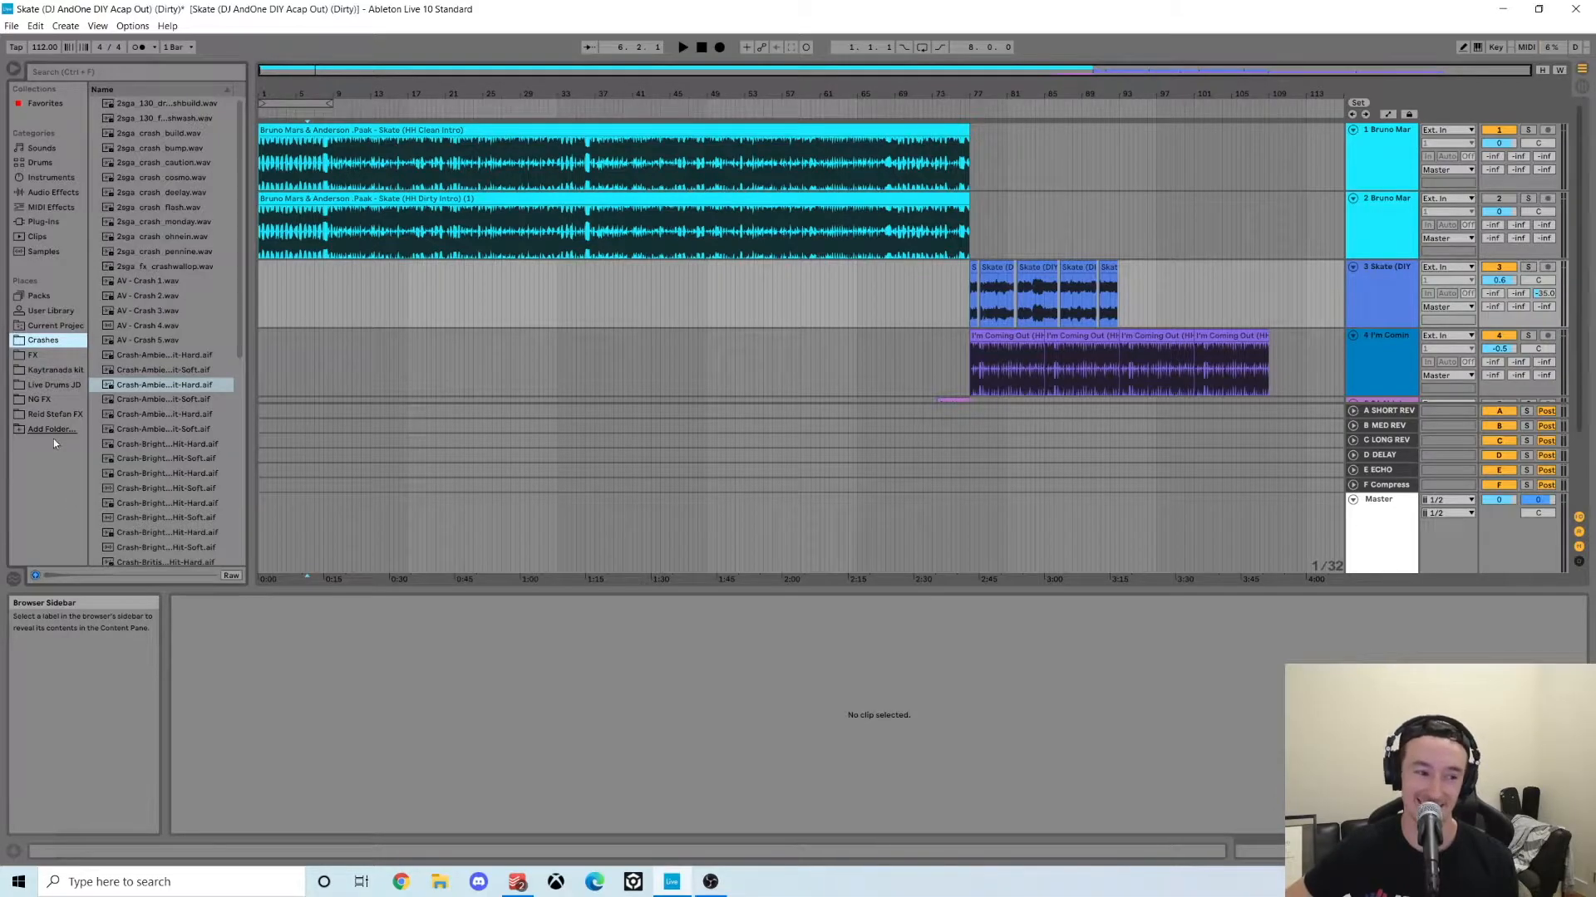
Expand 02 Noise Falls in the FX folder and preview its first samples up to 04 Abletunes - 4 Bar Fall.wav
left_click(41, 356)
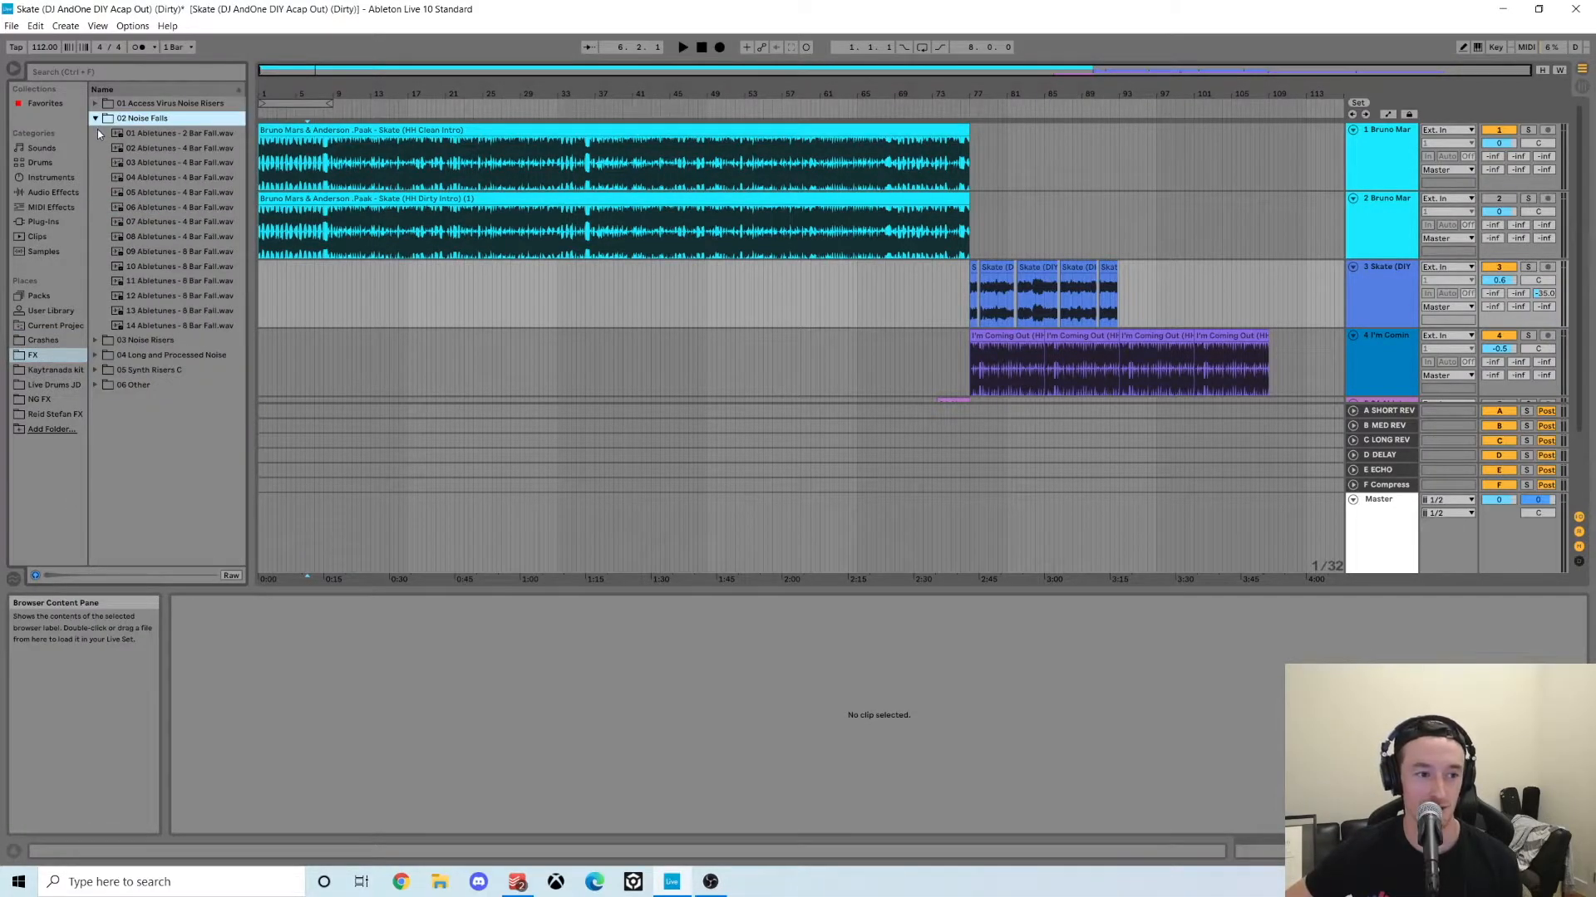
key("Right")
key("Down")
key("Down")
key("Down")
key("Down")
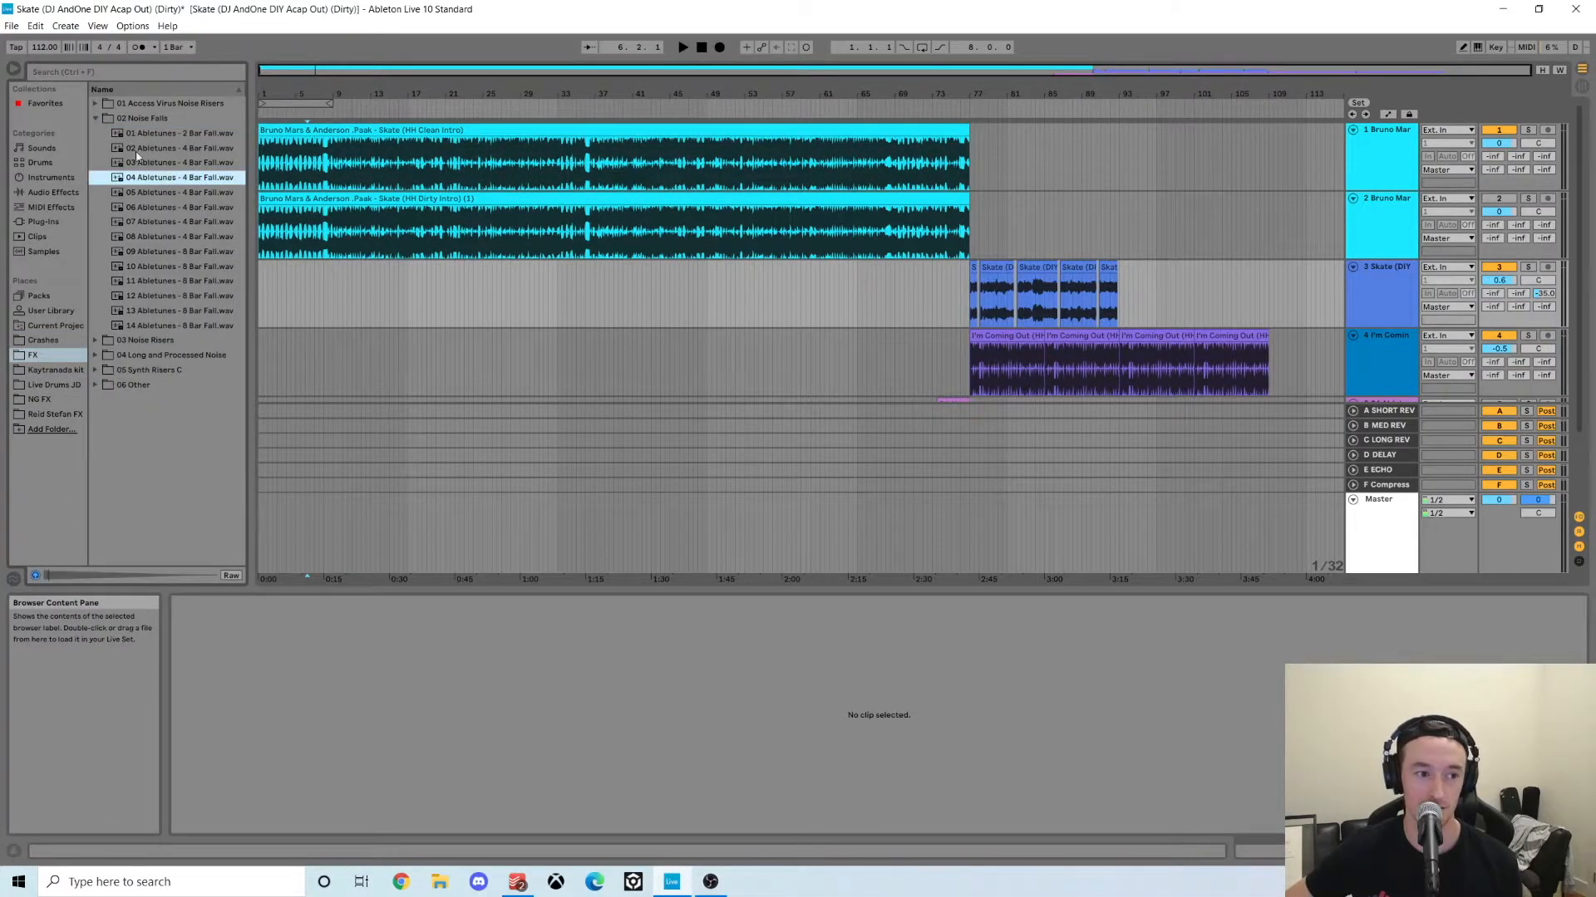
Preview the 02 Abletunes riser sample in the 04 Long and Processed Noise folder
left_click(95, 118)
left_click(95, 147)
left_click(122, 178)
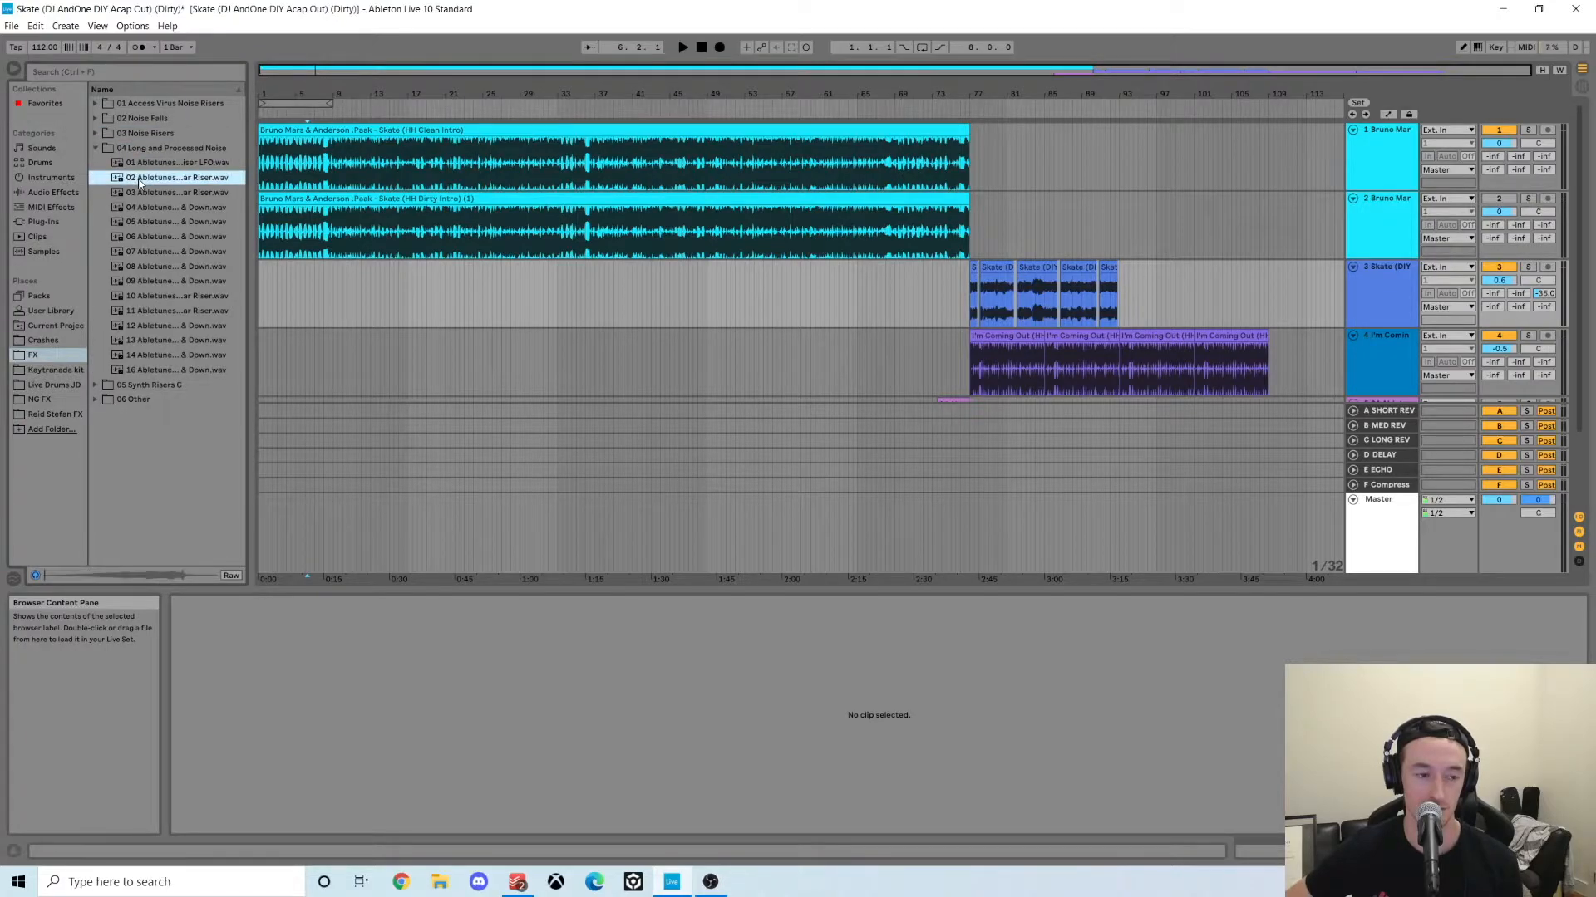
Compare the contents of the NG FX, FX, Crashes and Reid Stefan FX folders
left_click(38, 400)
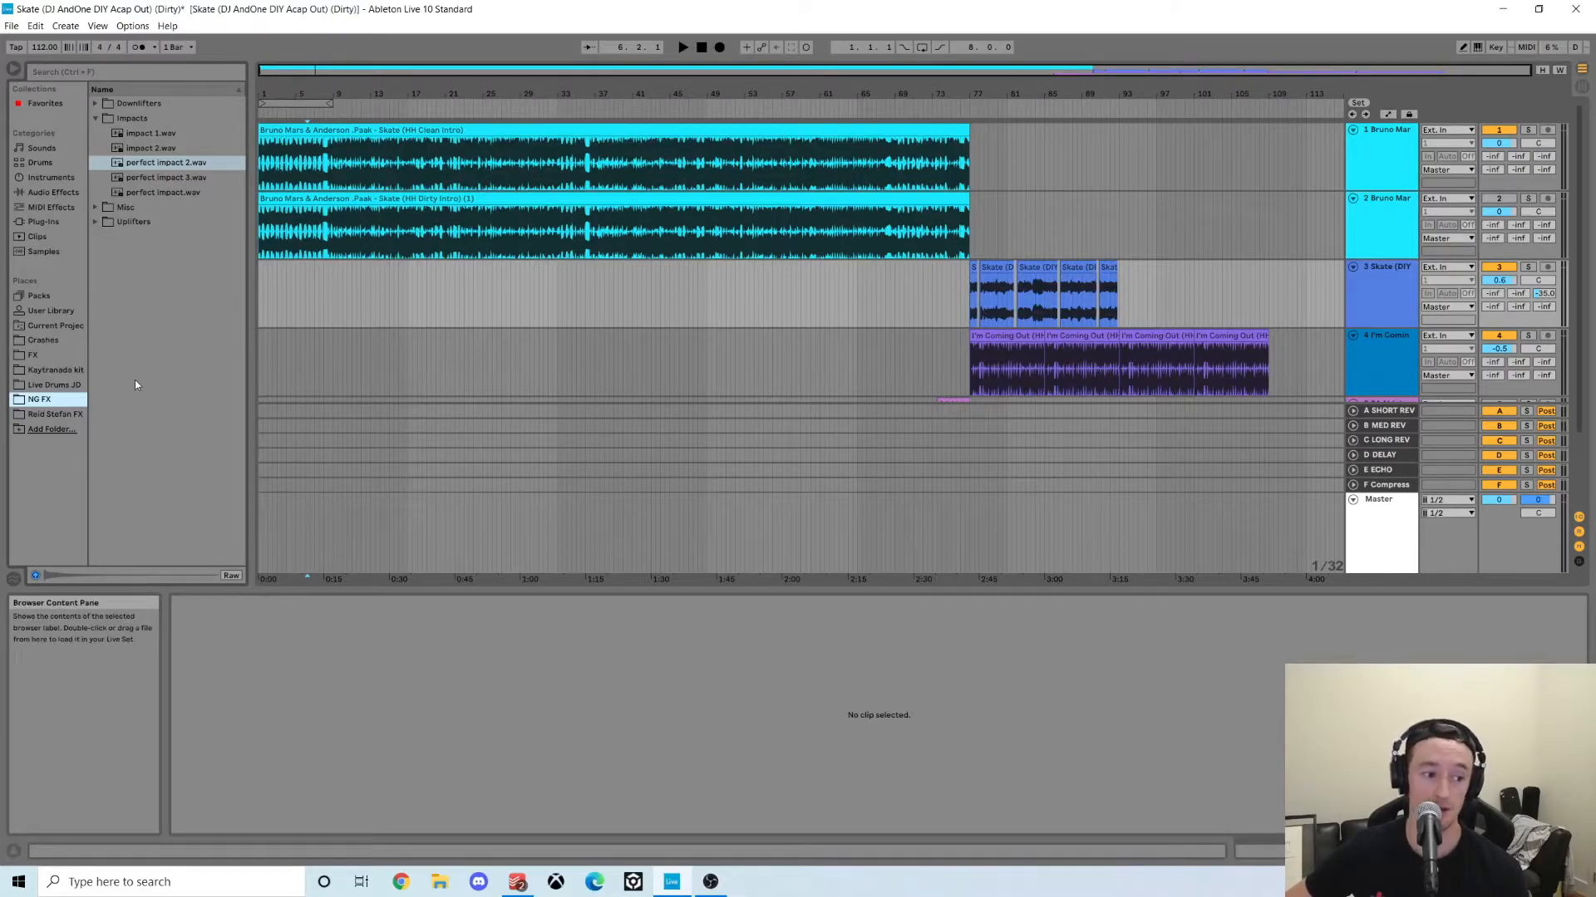
left_click(60, 357)
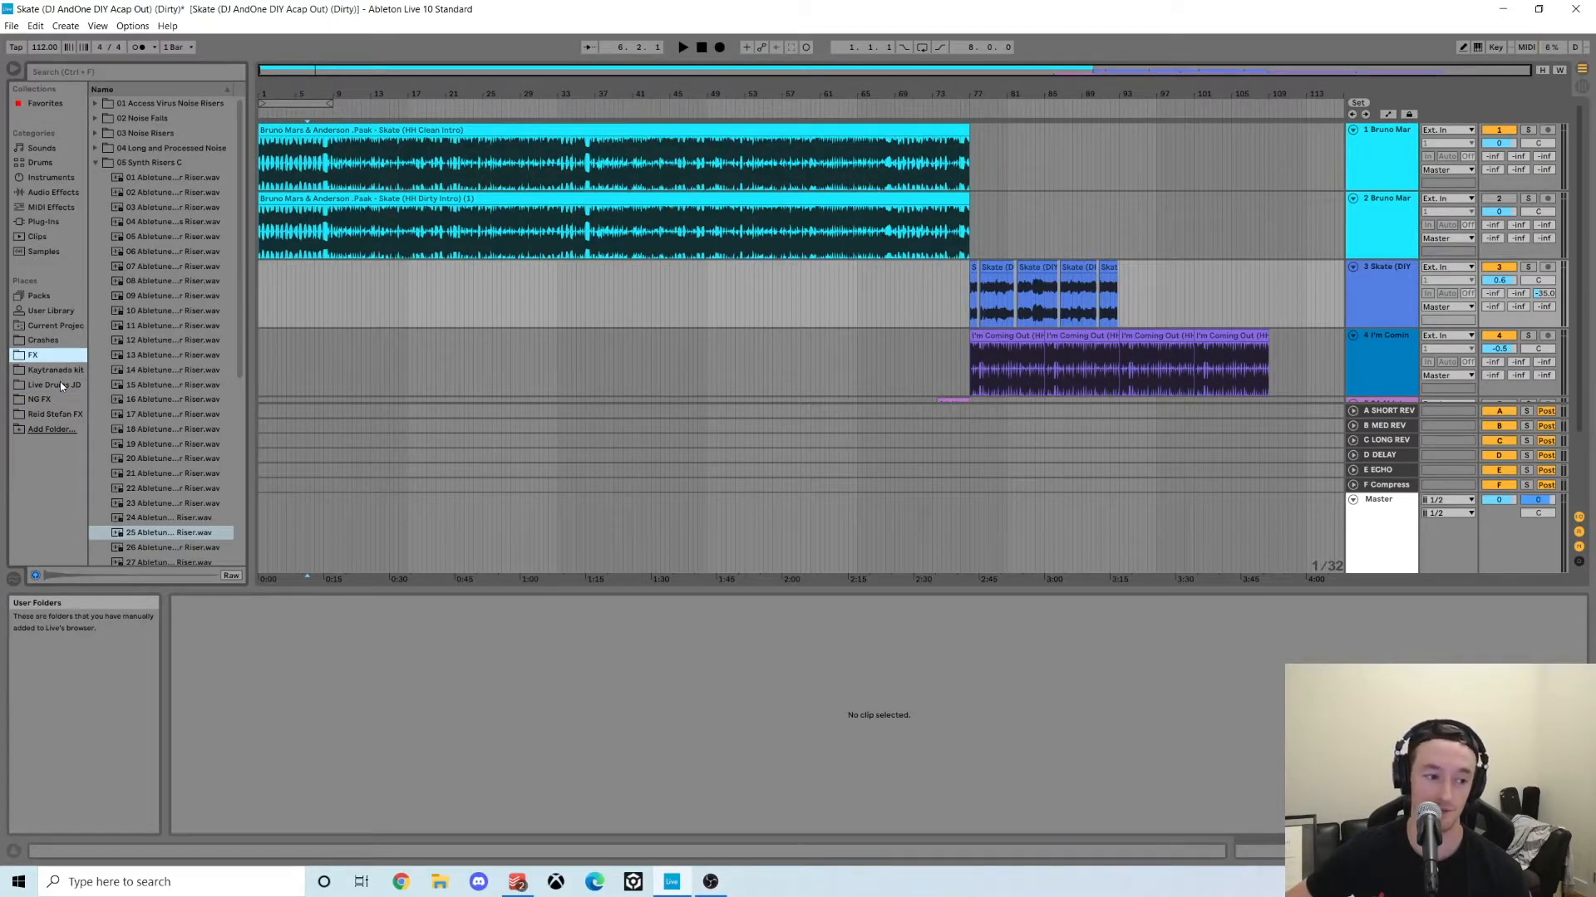
left_click(54, 399)
left_click(55, 414)
left_click(53, 400)
left_click(48, 342)
left_click(48, 357)
left_click(46, 400)
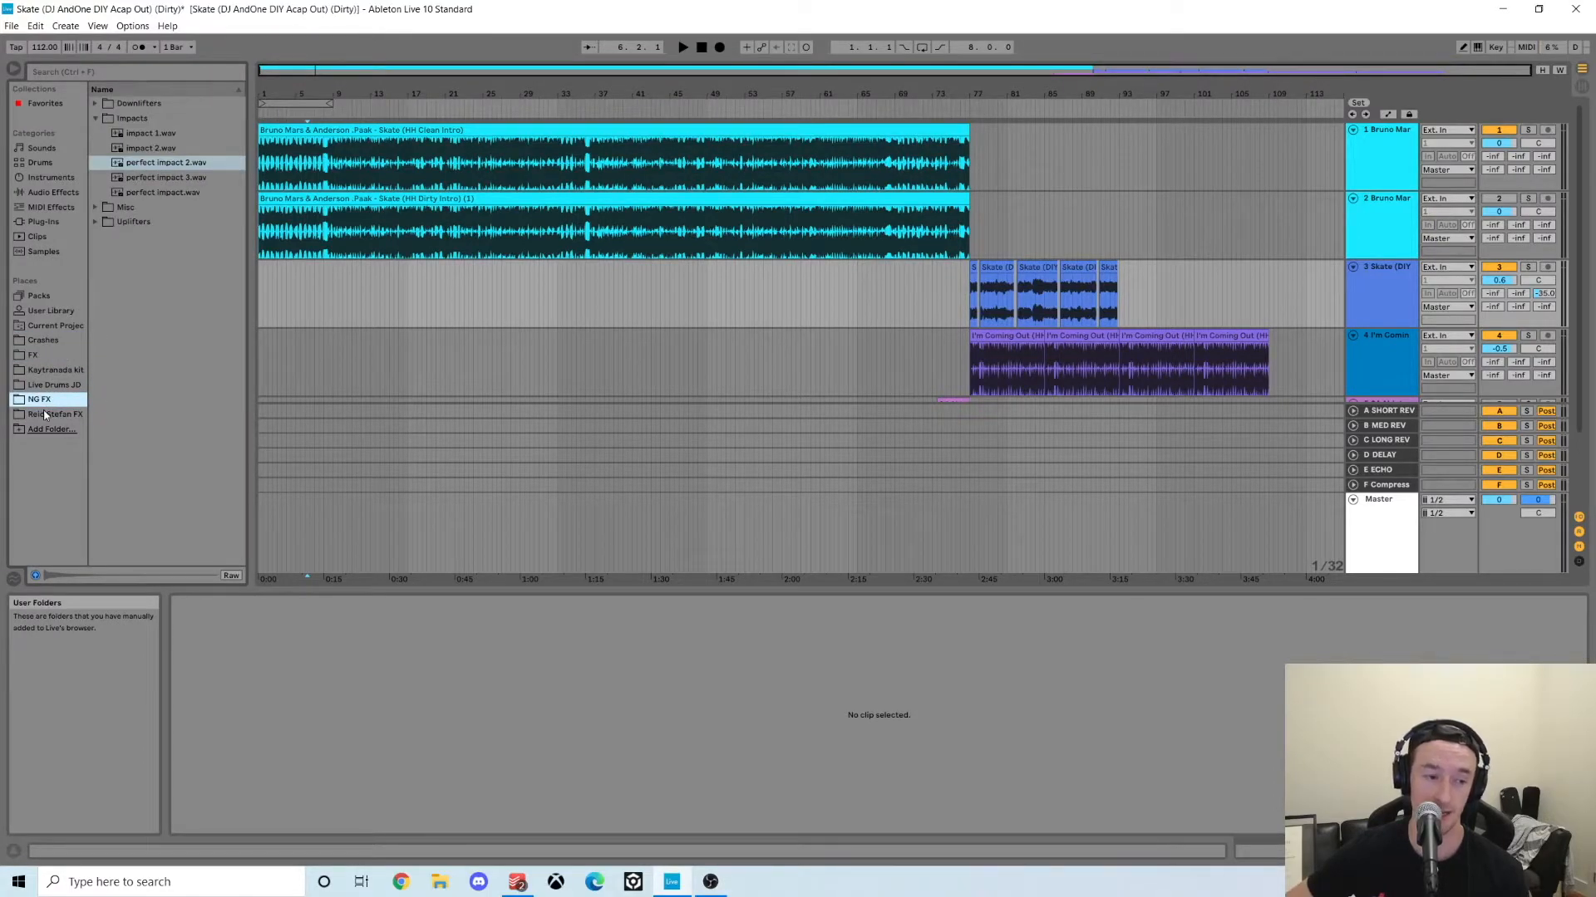
left_click(43, 411)
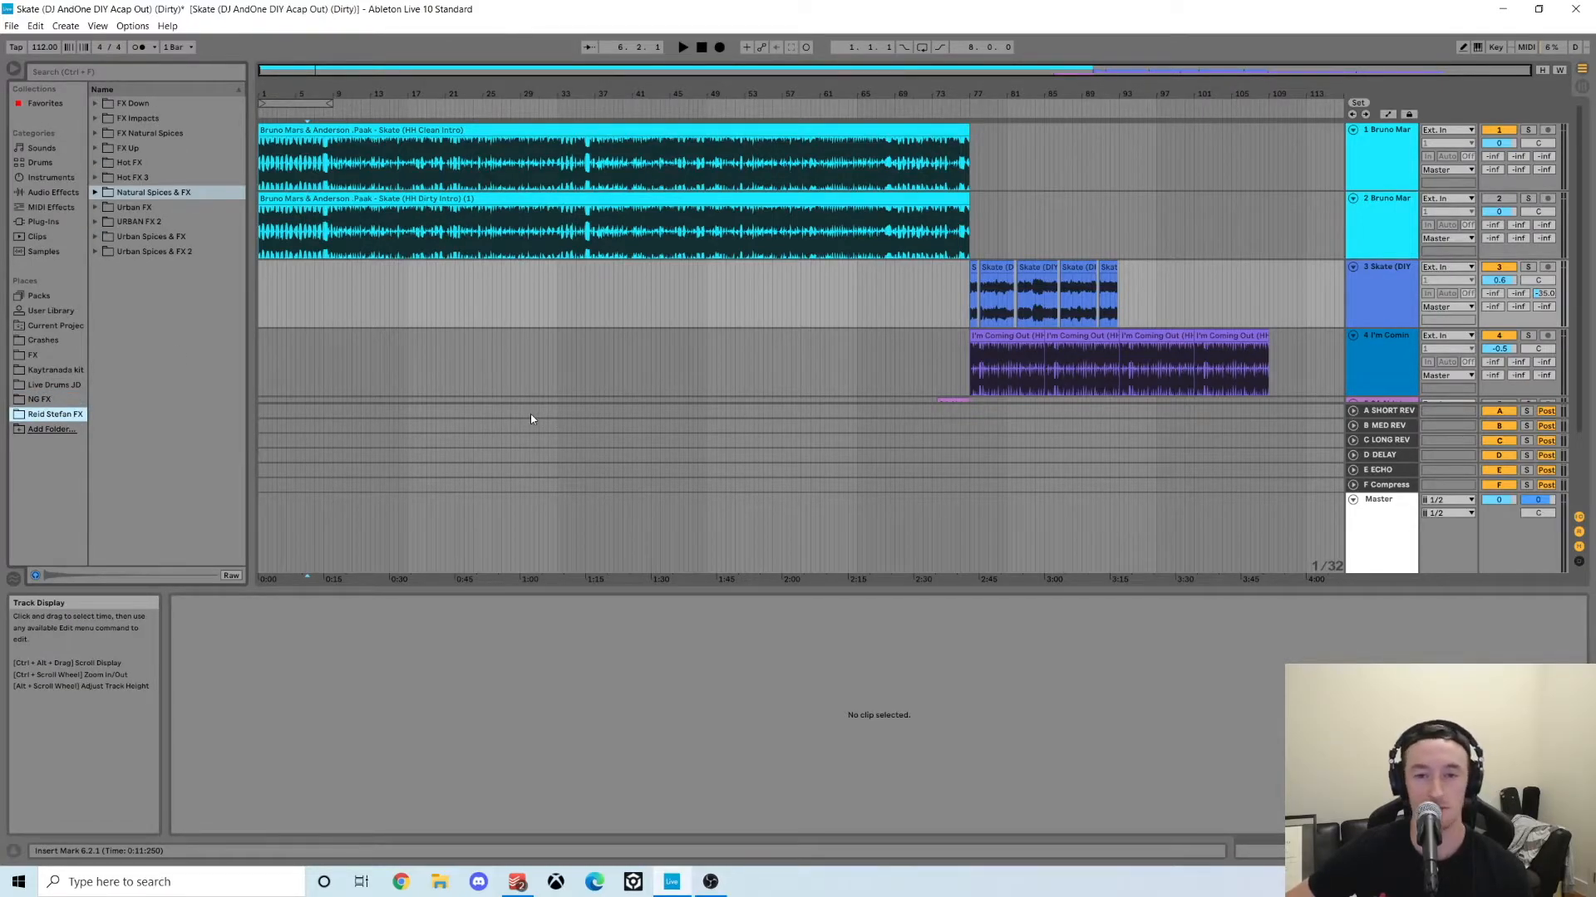
Collapse the Impacts subfolder in NG FX and the 05 Synth Risers C subfolder in FX
left_click(65, 396)
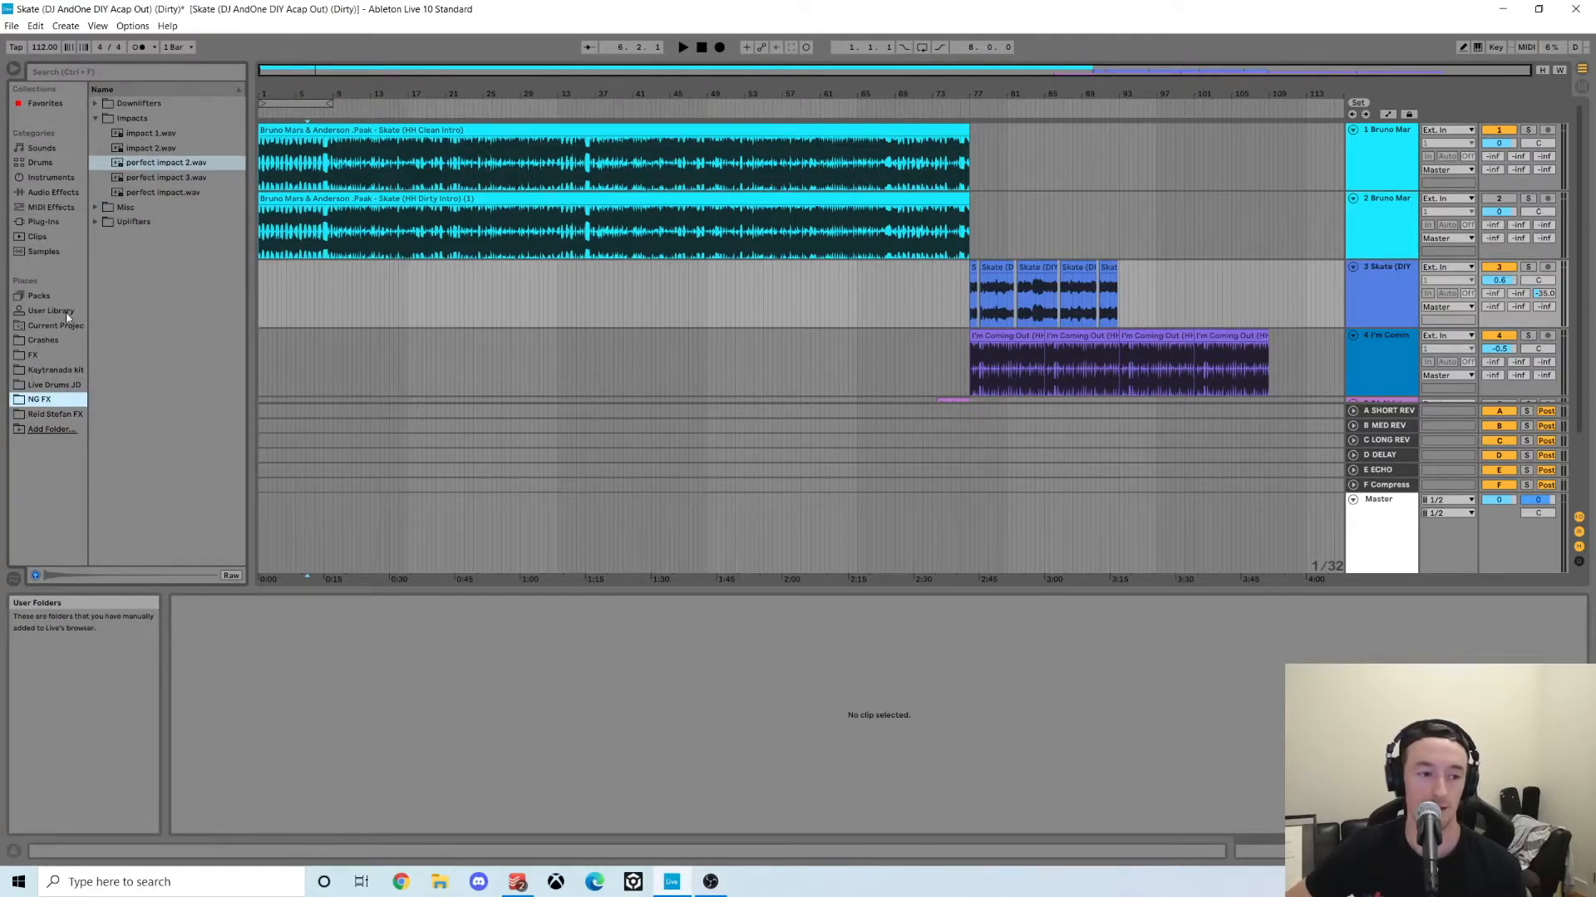
left_click(98, 118)
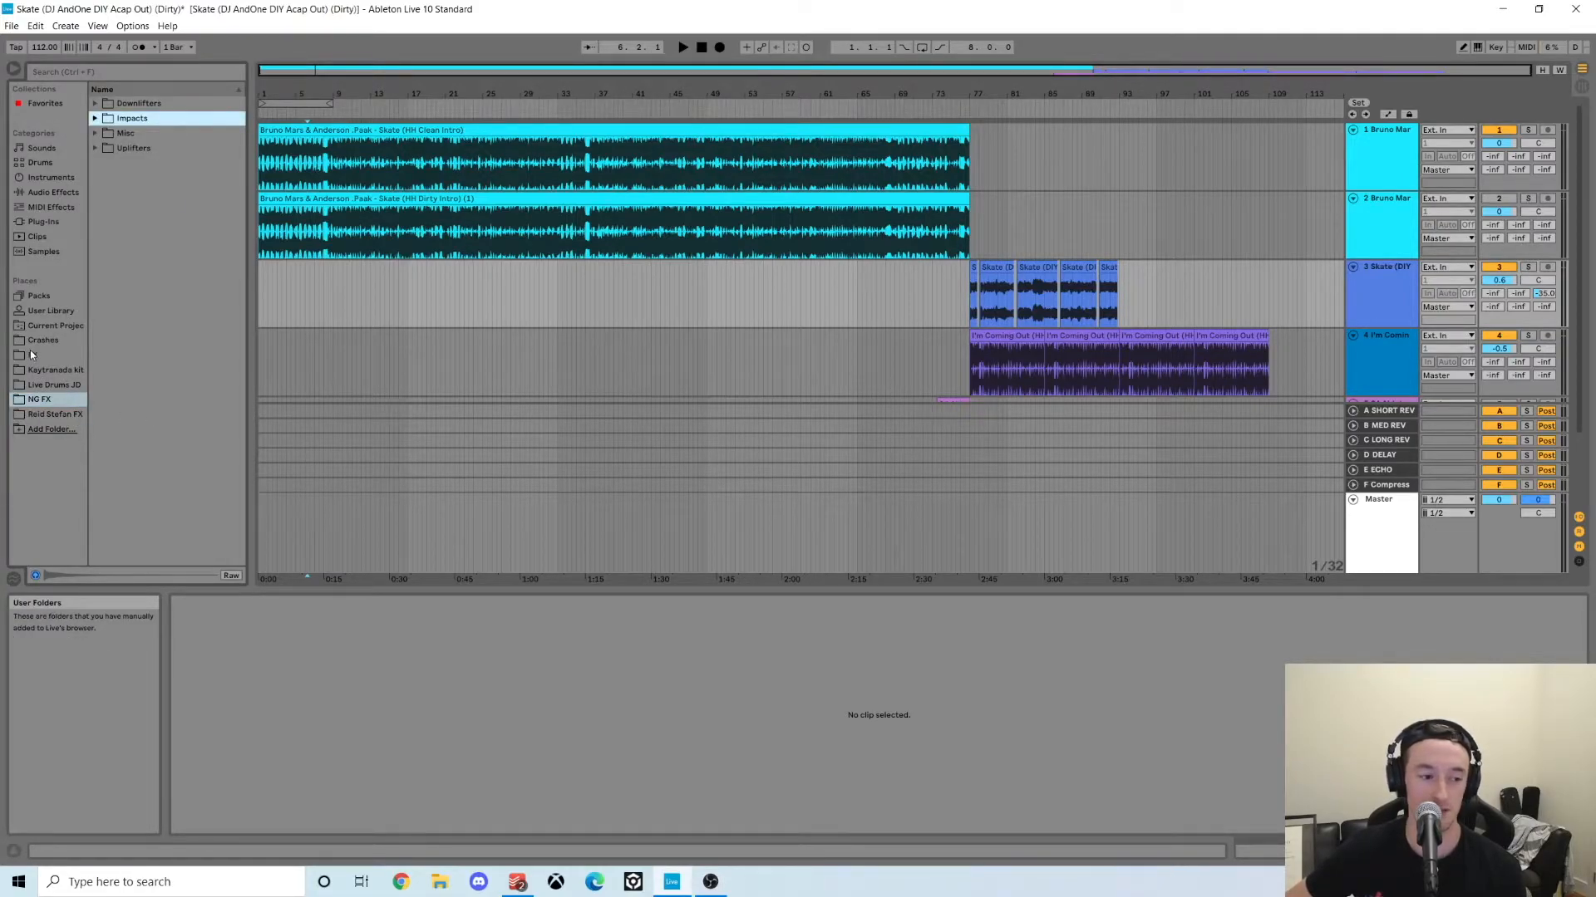
left_click(31, 354)
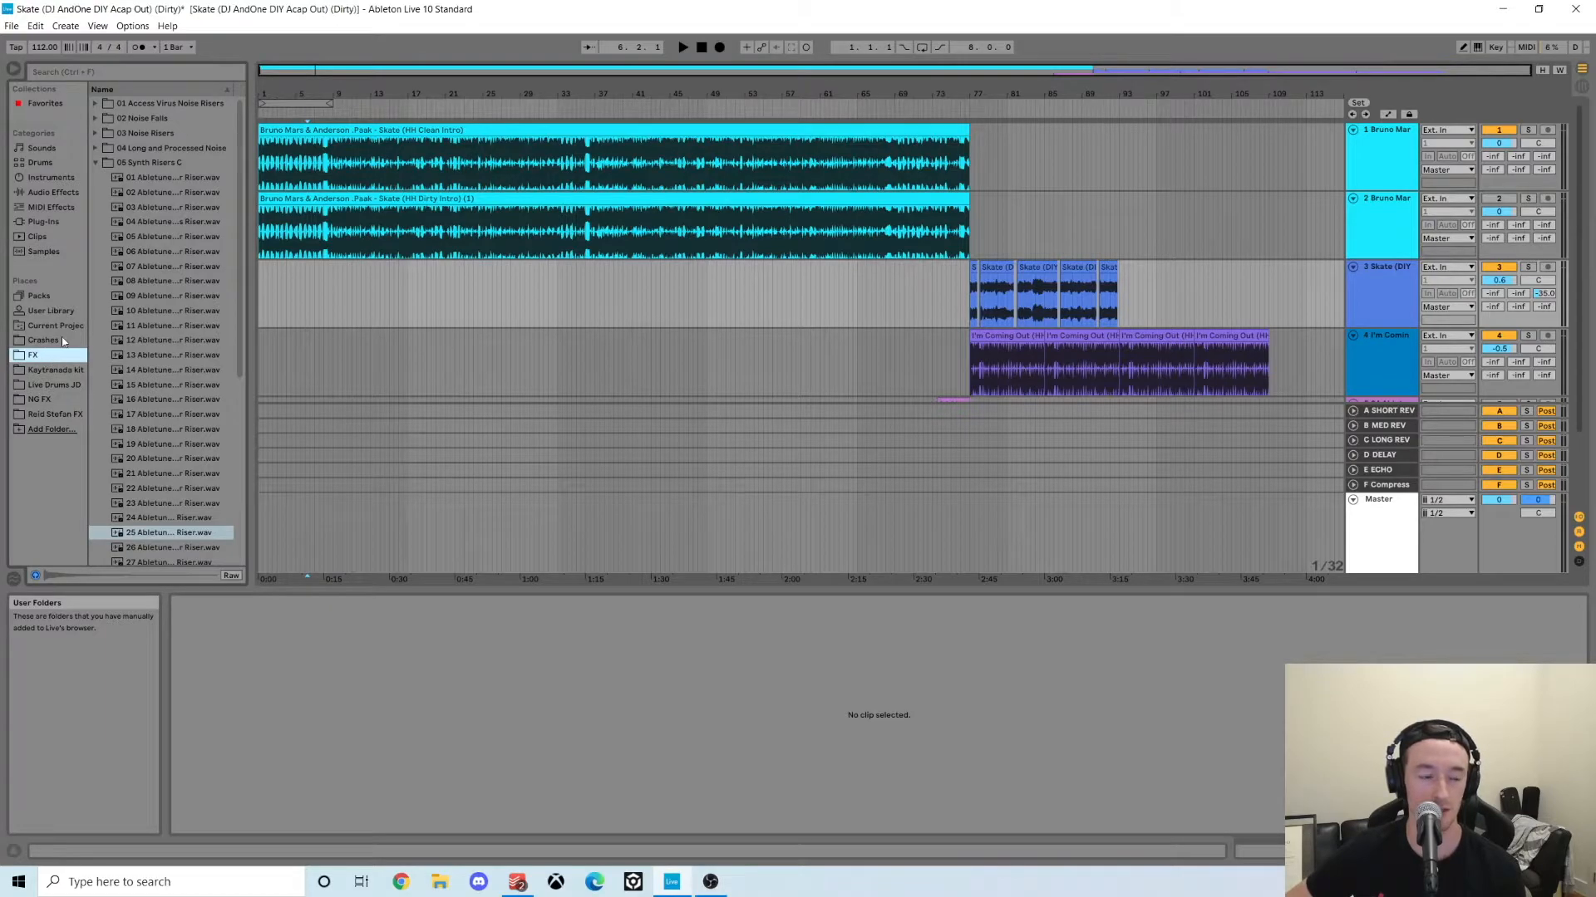
left_click_drag(85, 163, 87, 207)
left_click(98, 163)
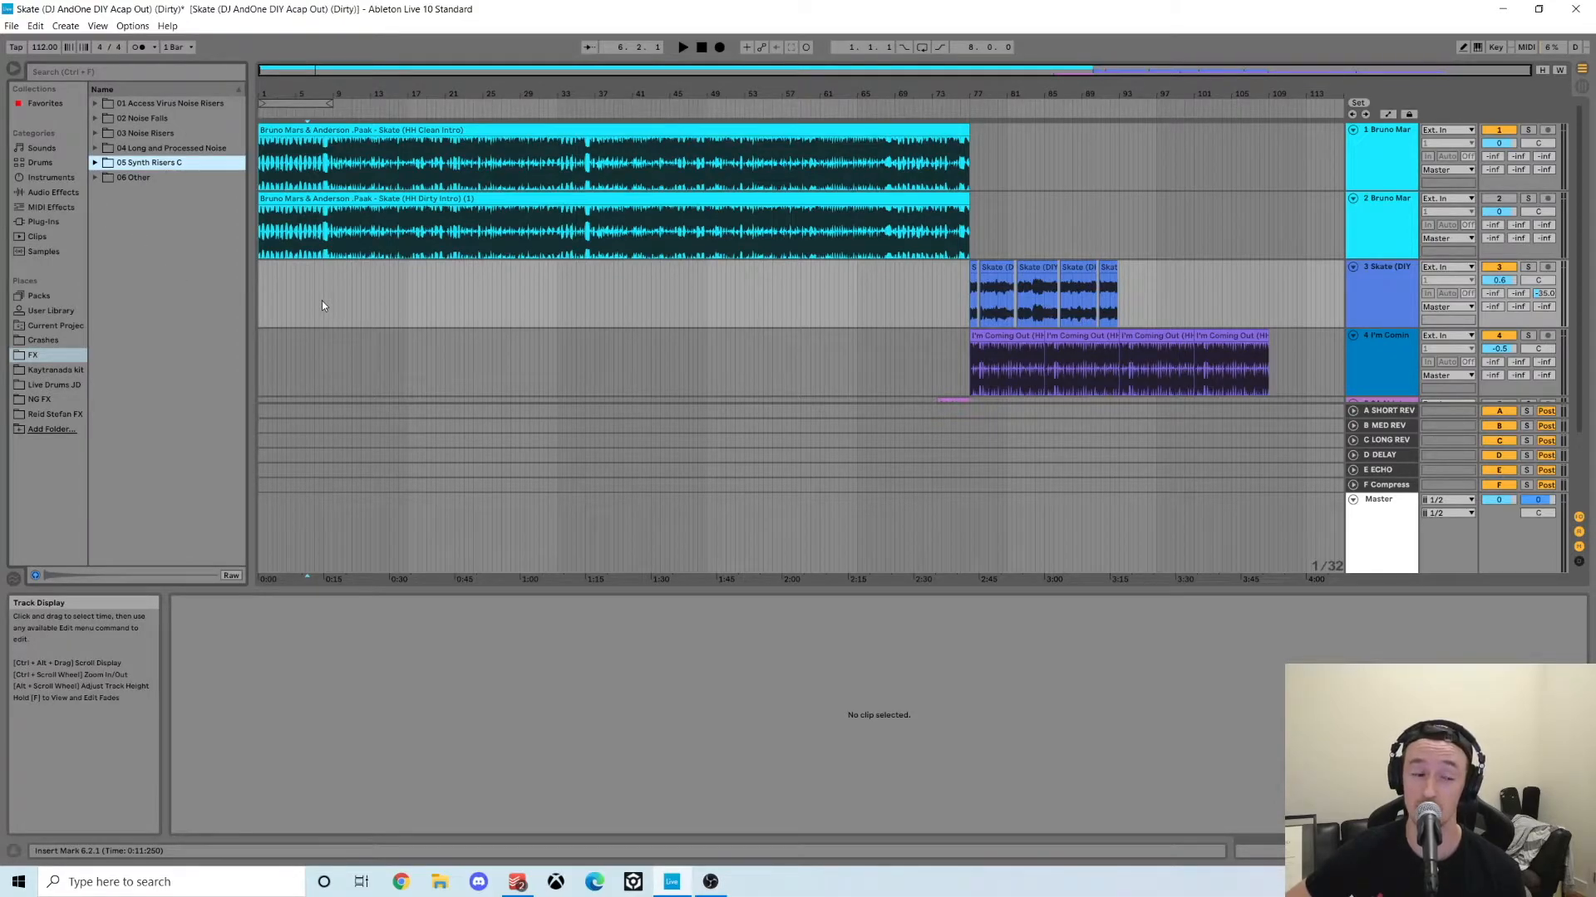
Examine the options for the FX folder and the Add Folder dialog, cancelling both
right_click(52, 371)
left_click(33, 360)
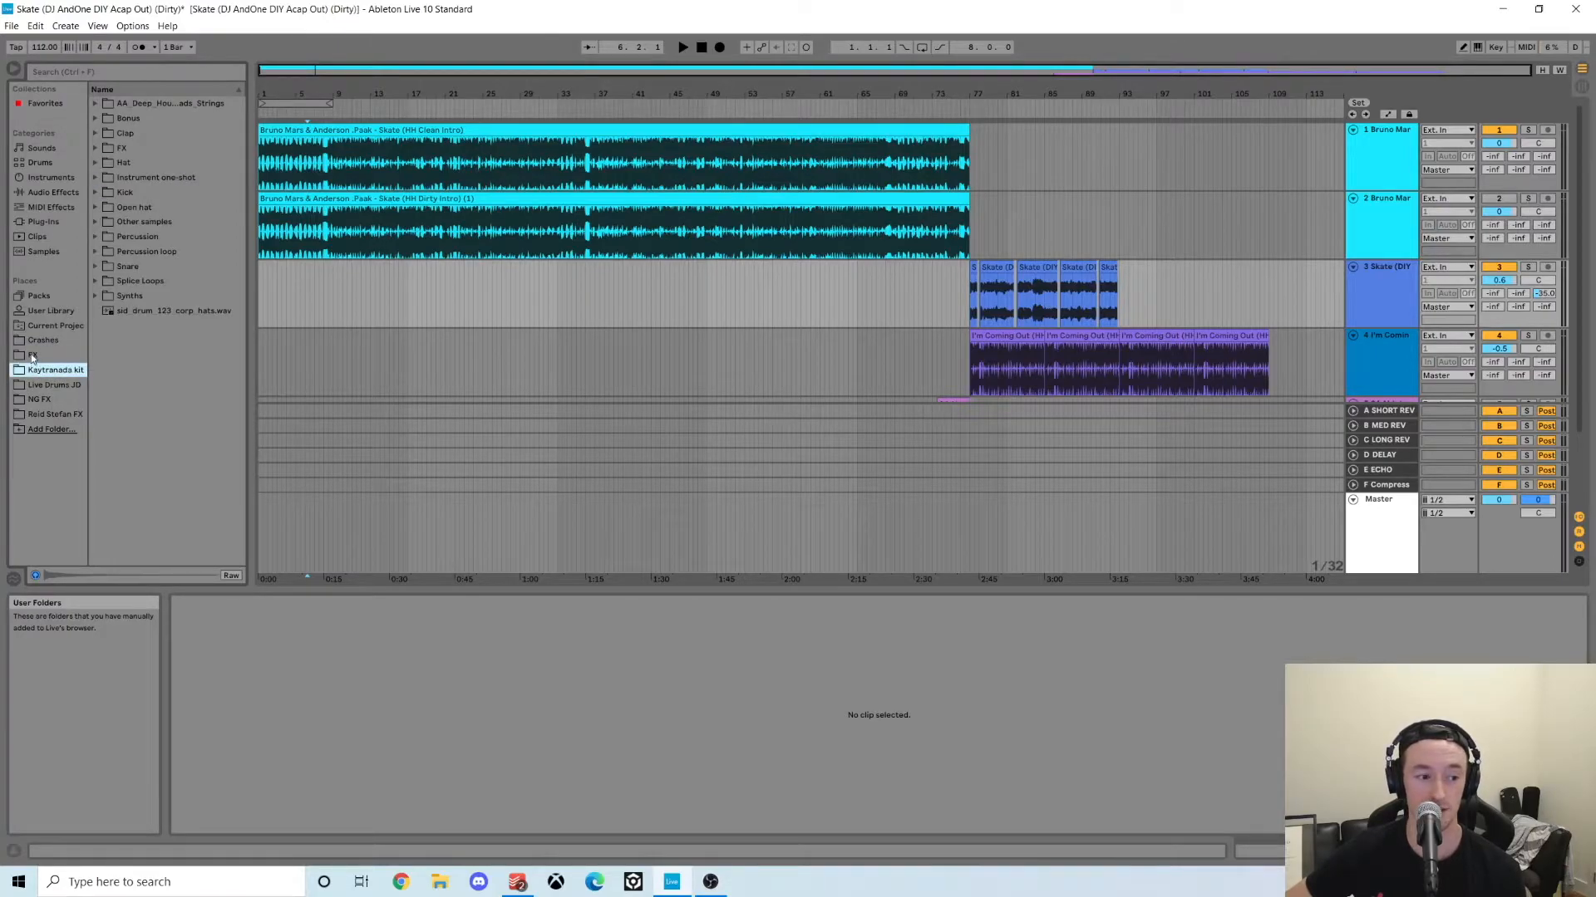
right_click(32, 359)
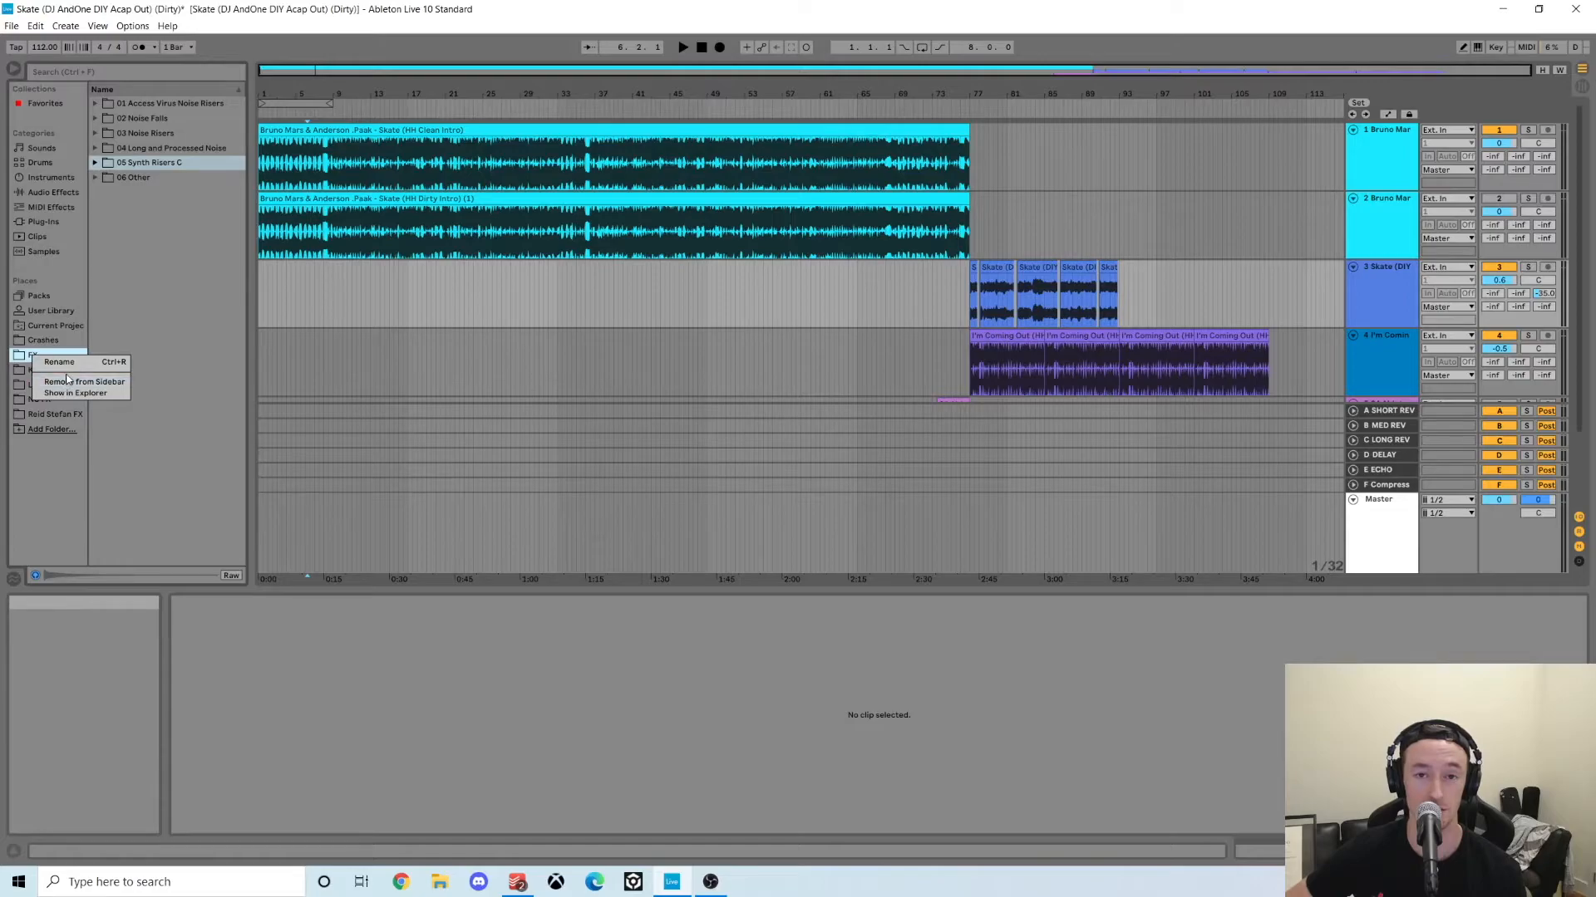
left_click(83, 451)
left_click(52, 429)
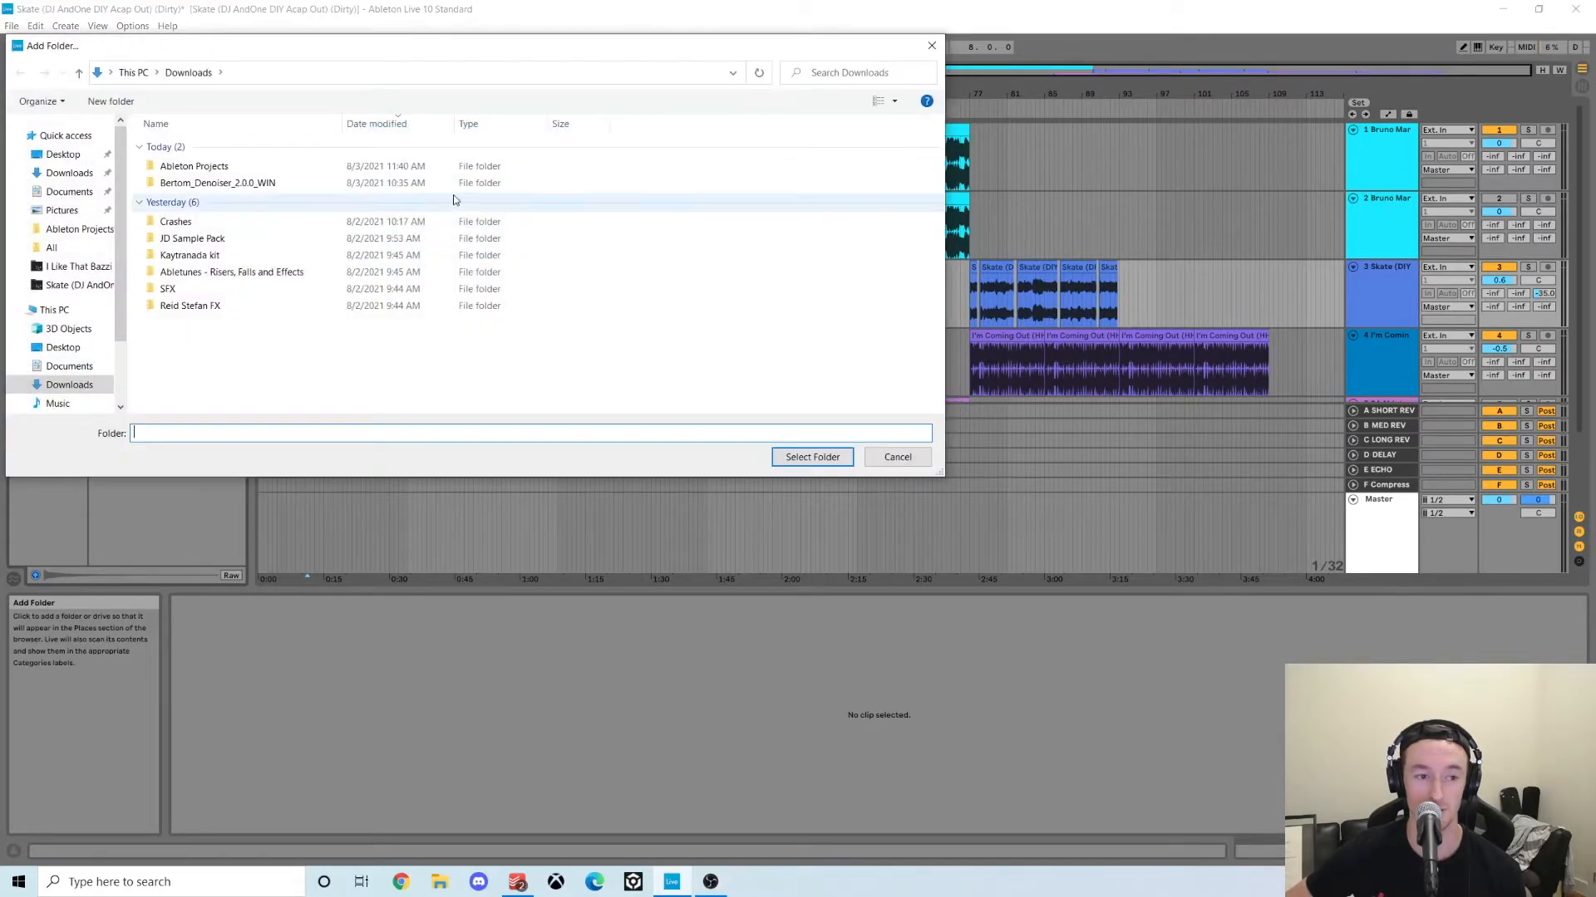
left_click(931, 46)
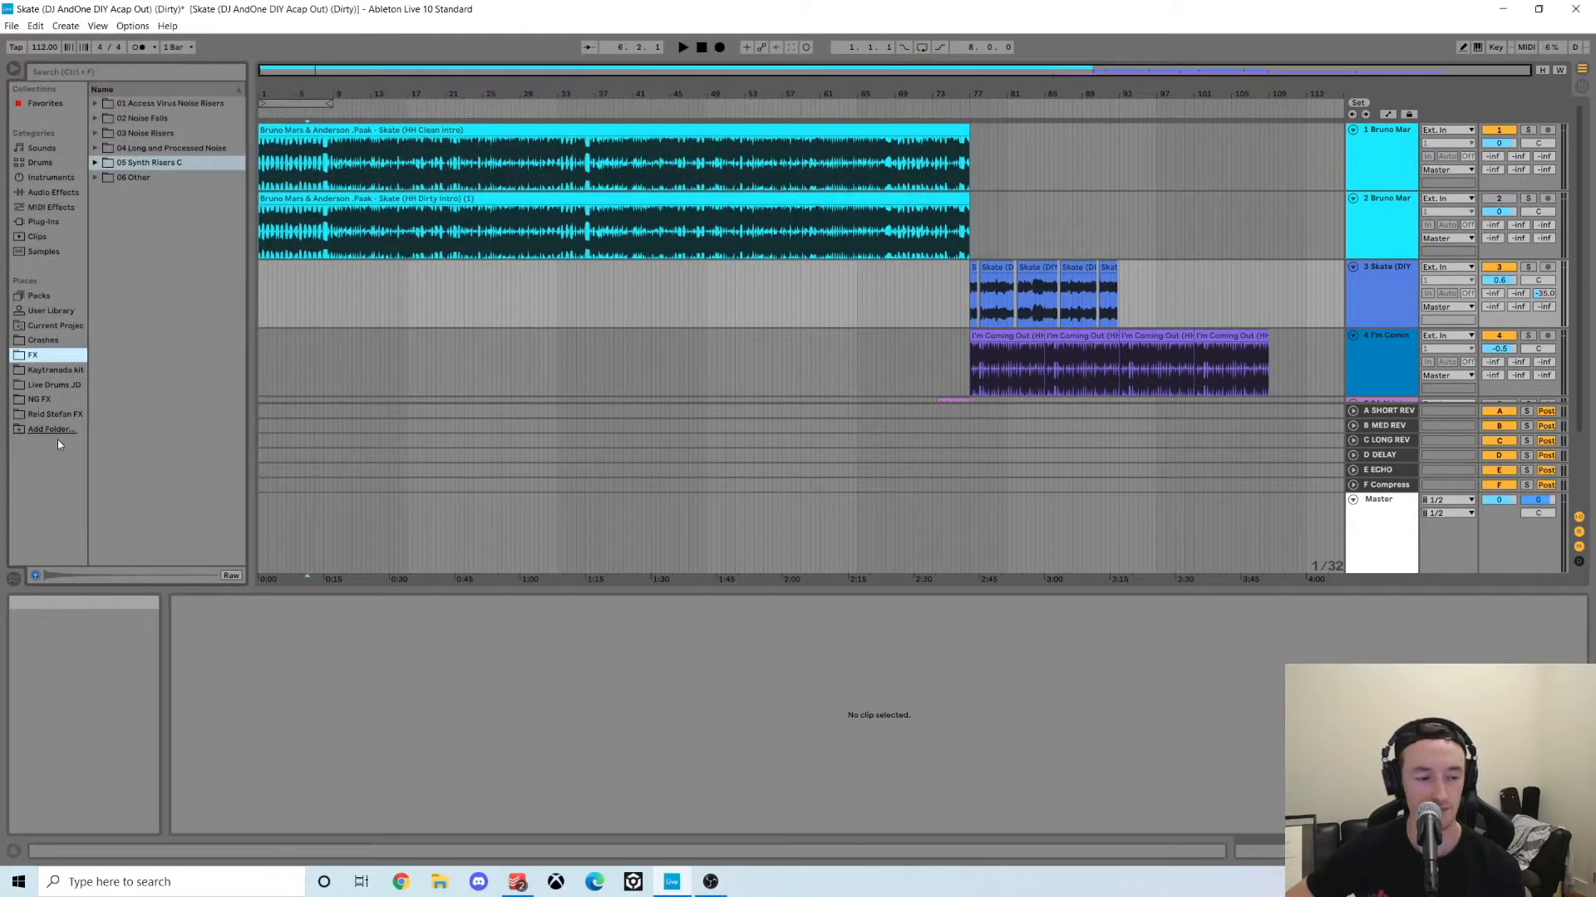
Check the options available for the Kaytranada kit folder, dismiss them and return to the FX folder
right_click(42, 372)
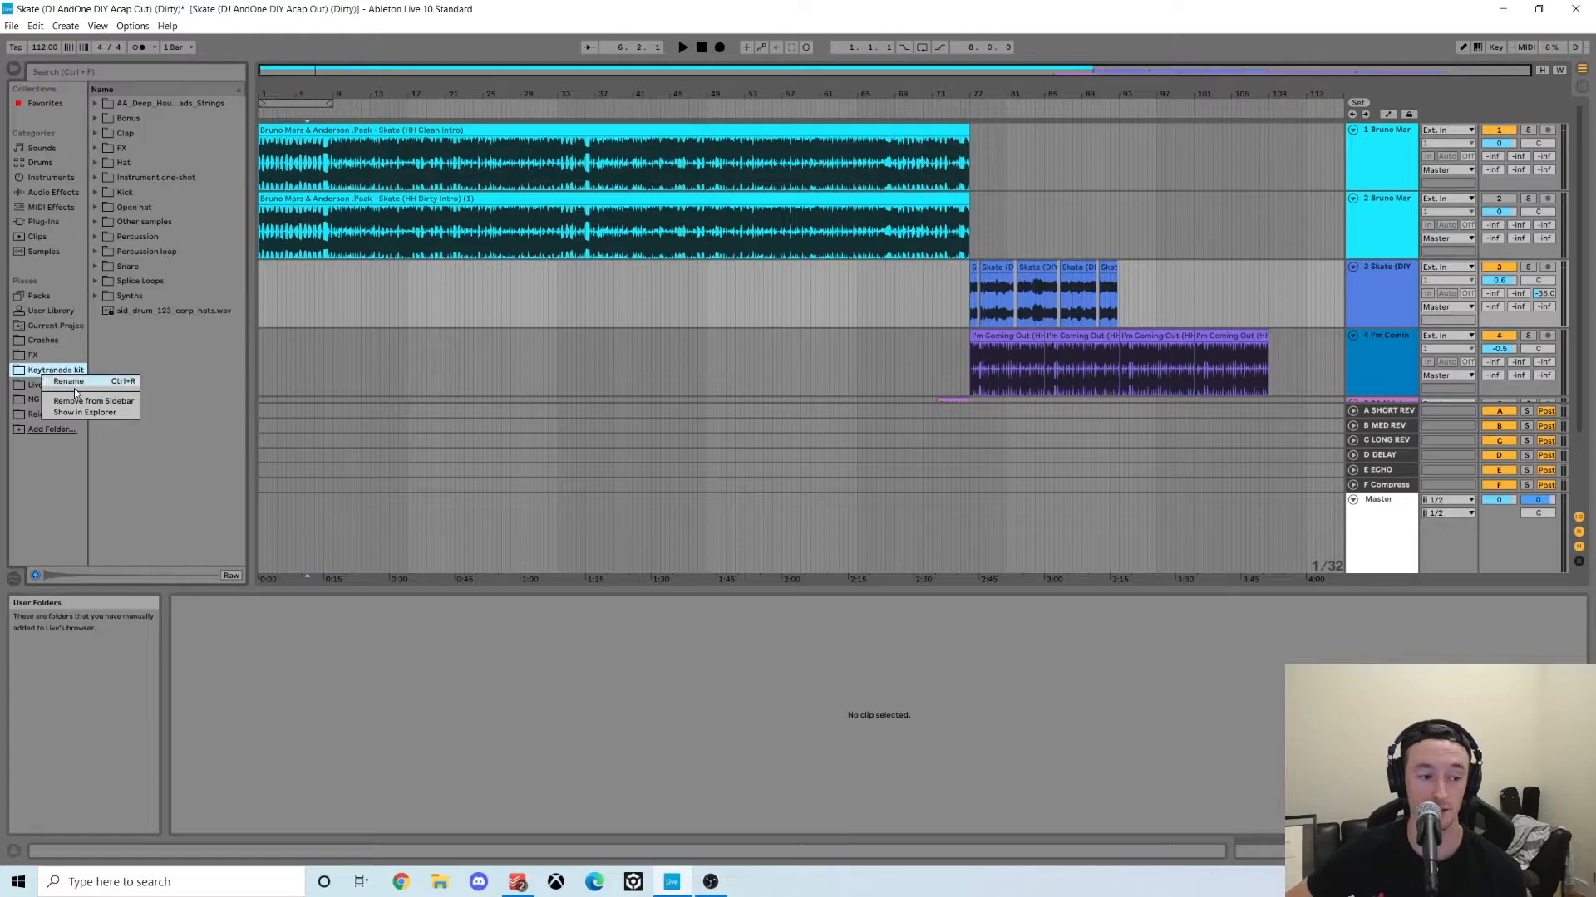
left_click(72, 473)
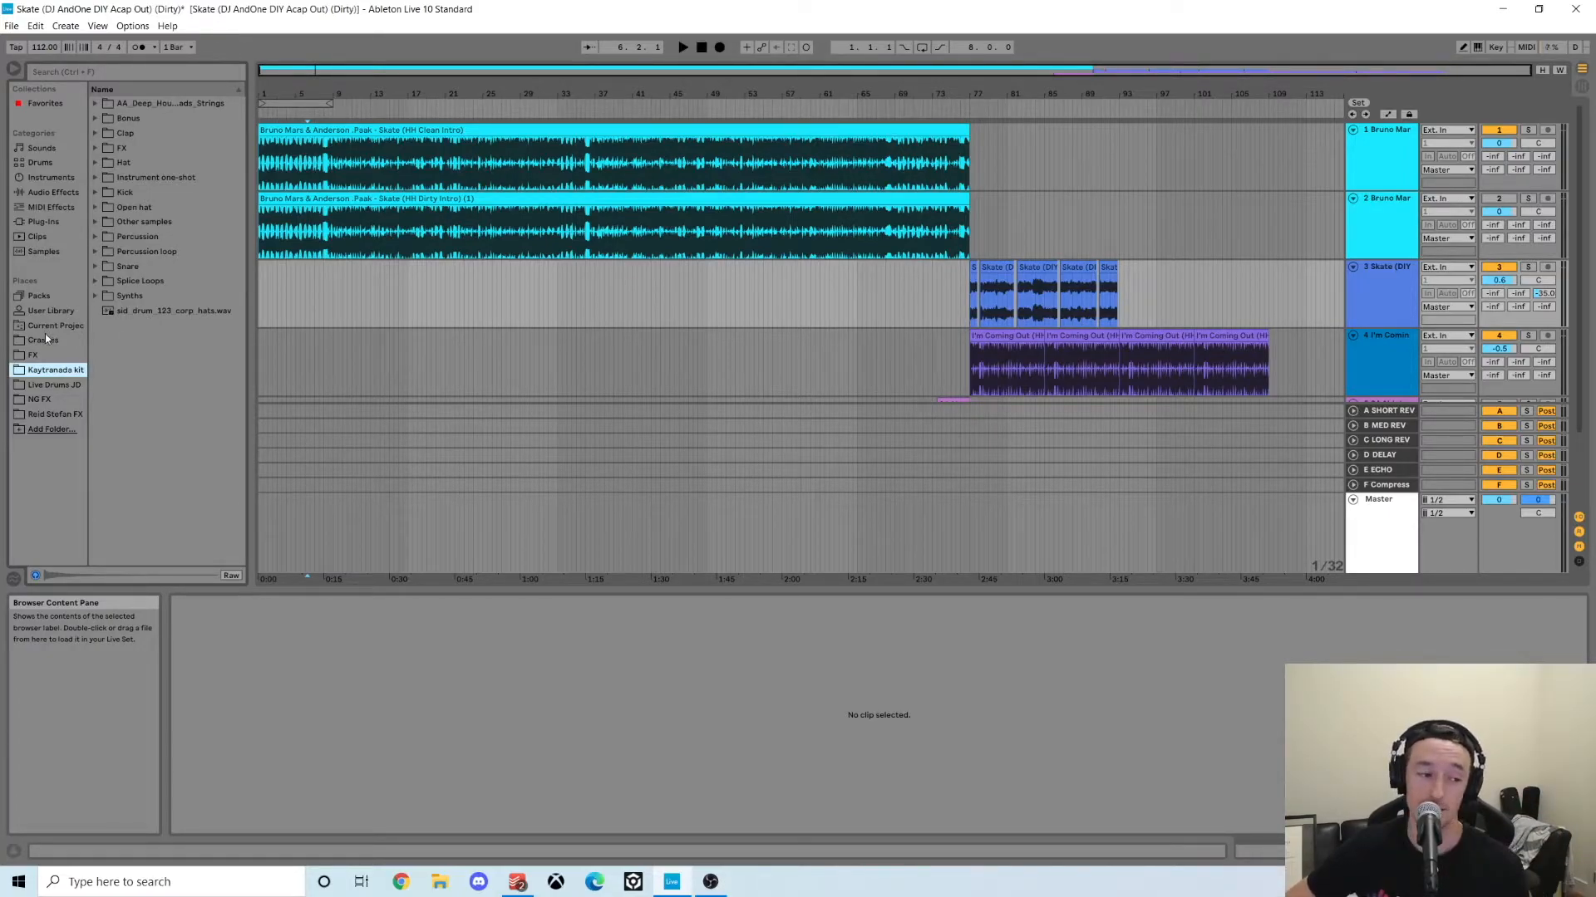
left_click(52, 357)
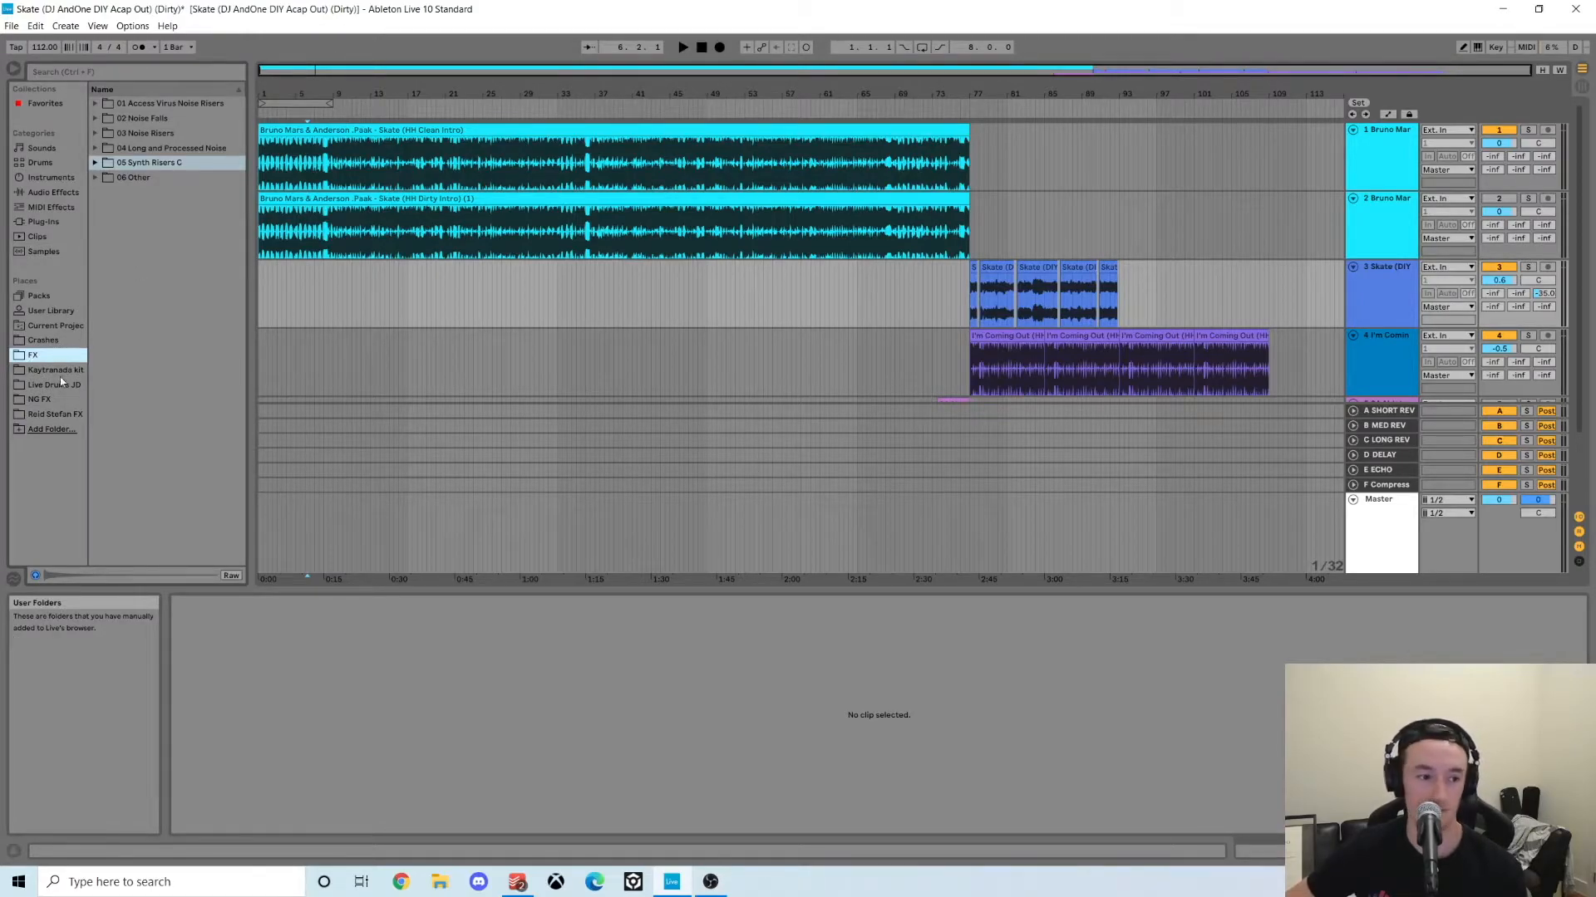
Solo the 04 Abletunes riser track and play its 4 Bar Riser clip leading into bar 77
left_click(385, 305)
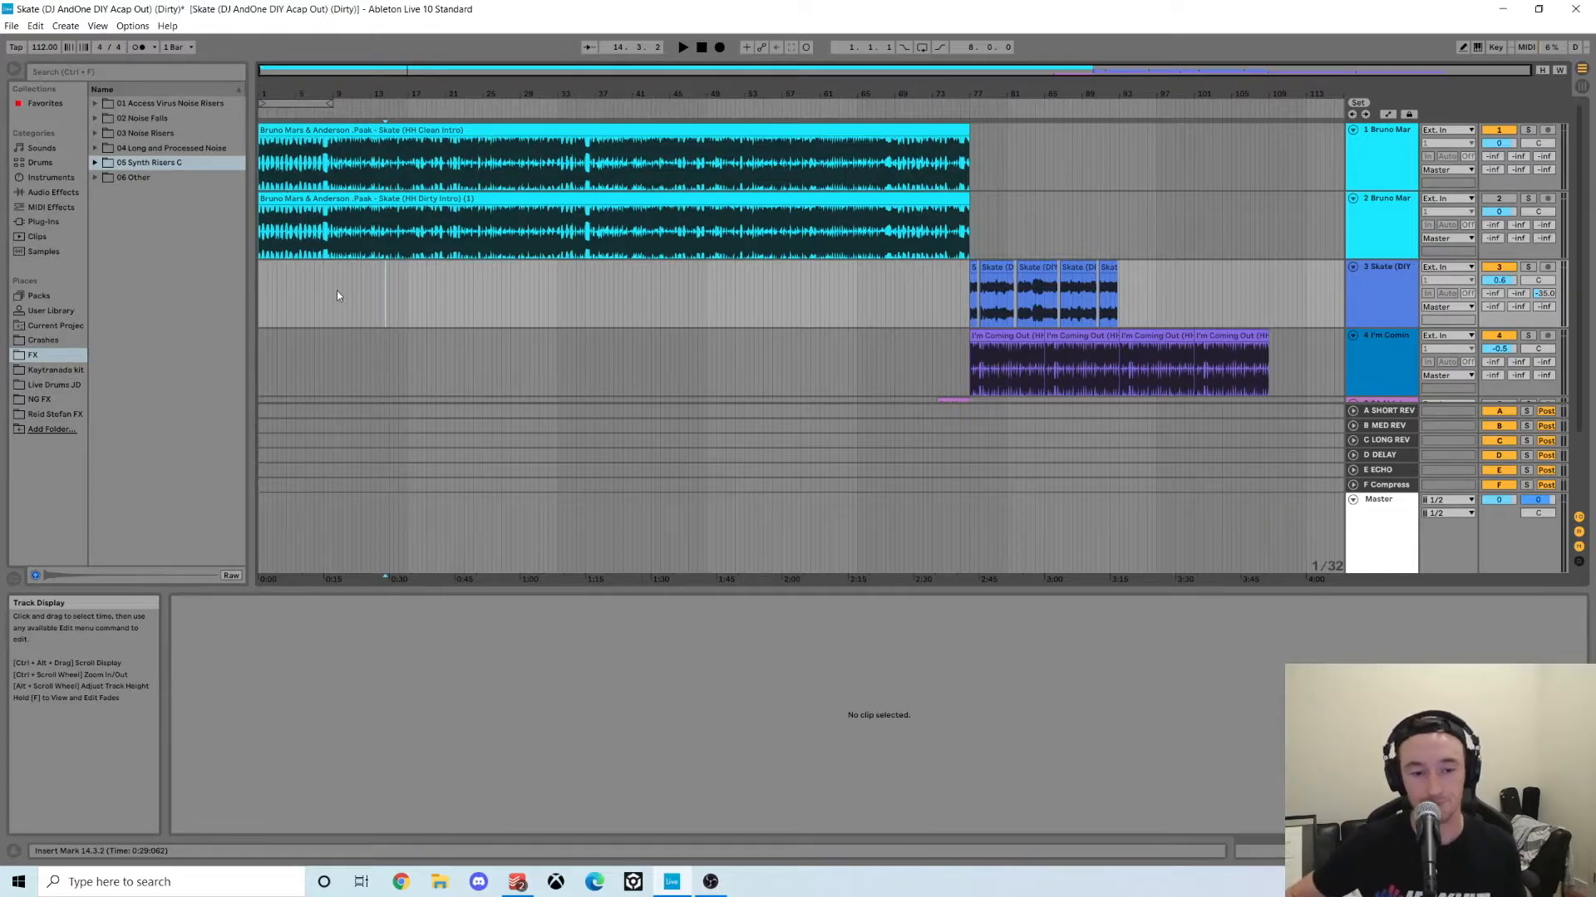
left_click(898, 306)
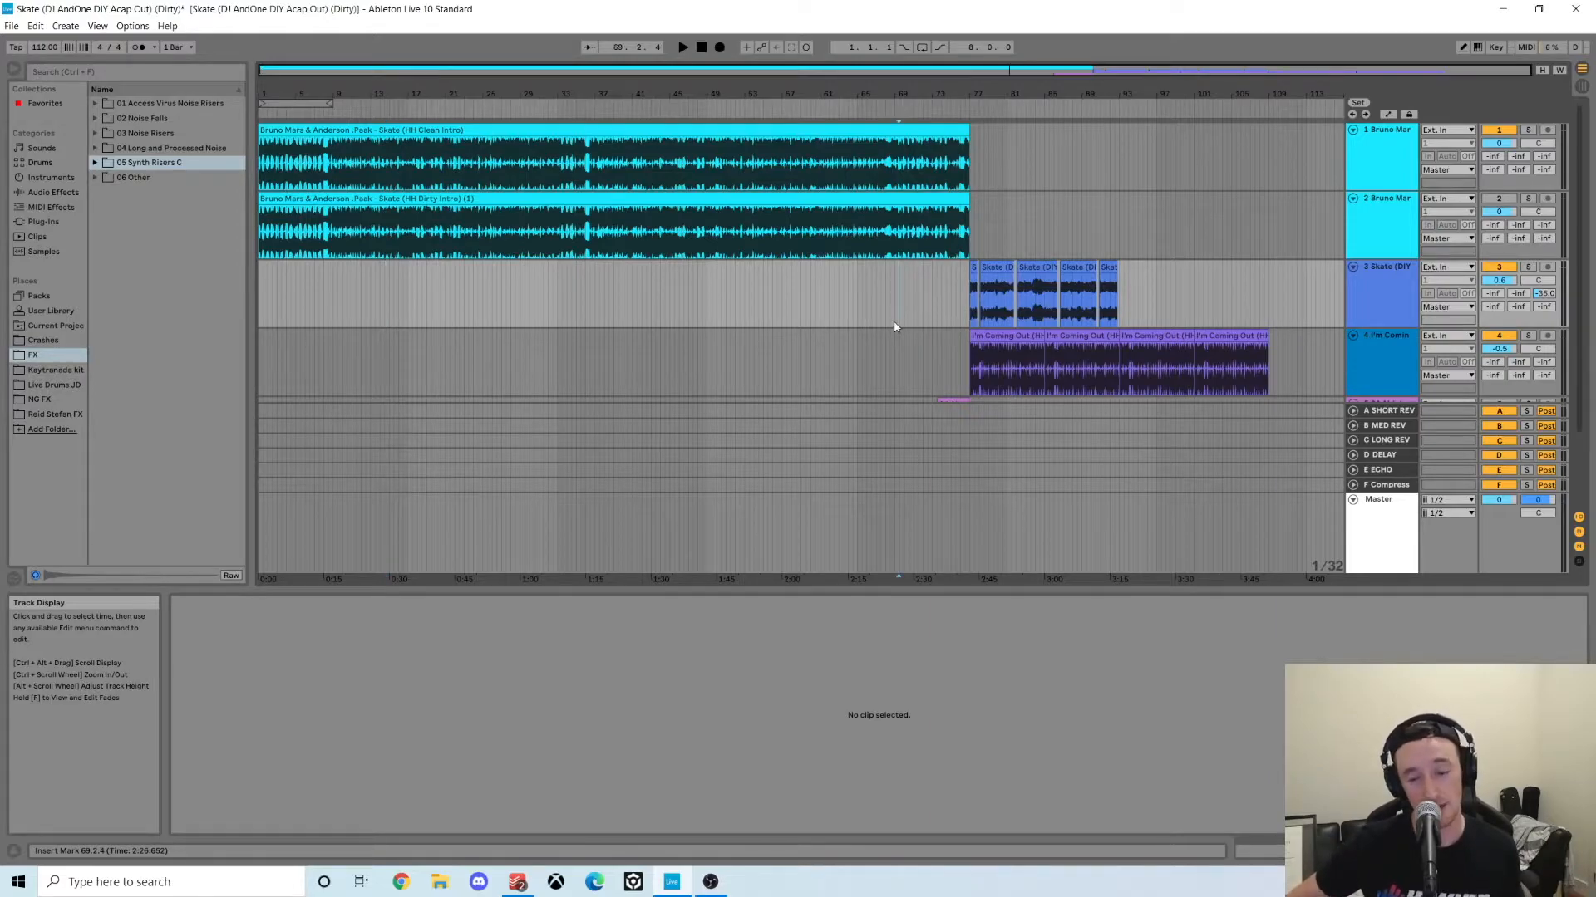
scroll(964, 295, "down", 1)
left_click(965, 304)
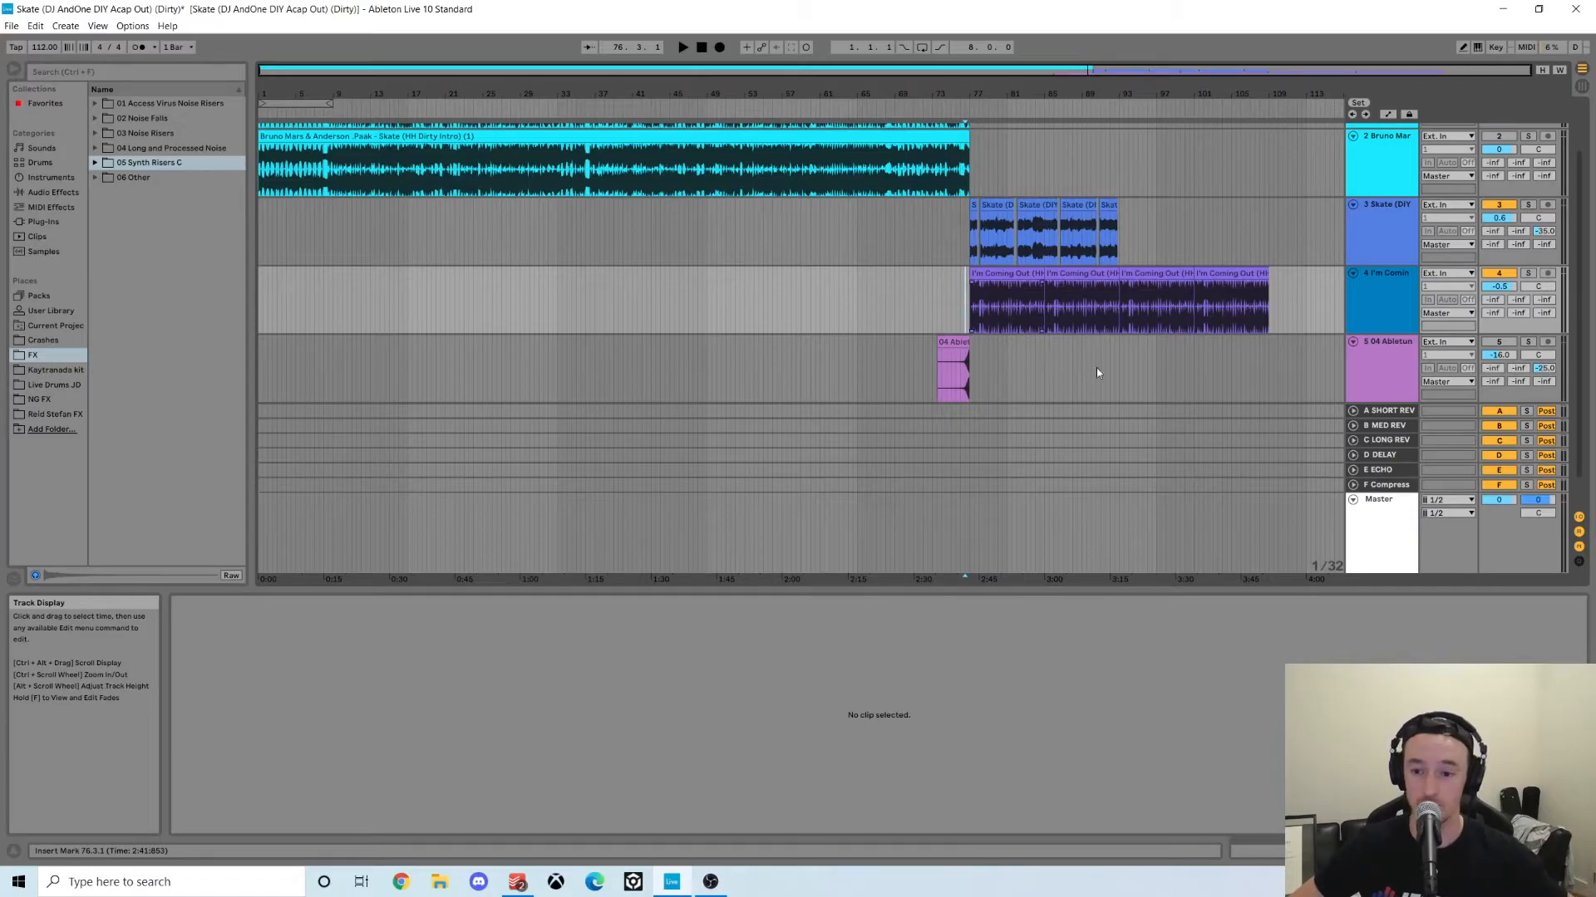
left_click(961, 301)
left_click(1527, 341)
key("space")
left_click_drag(958, 94, 958, 270)
left_click(1038, 301)
key("space")
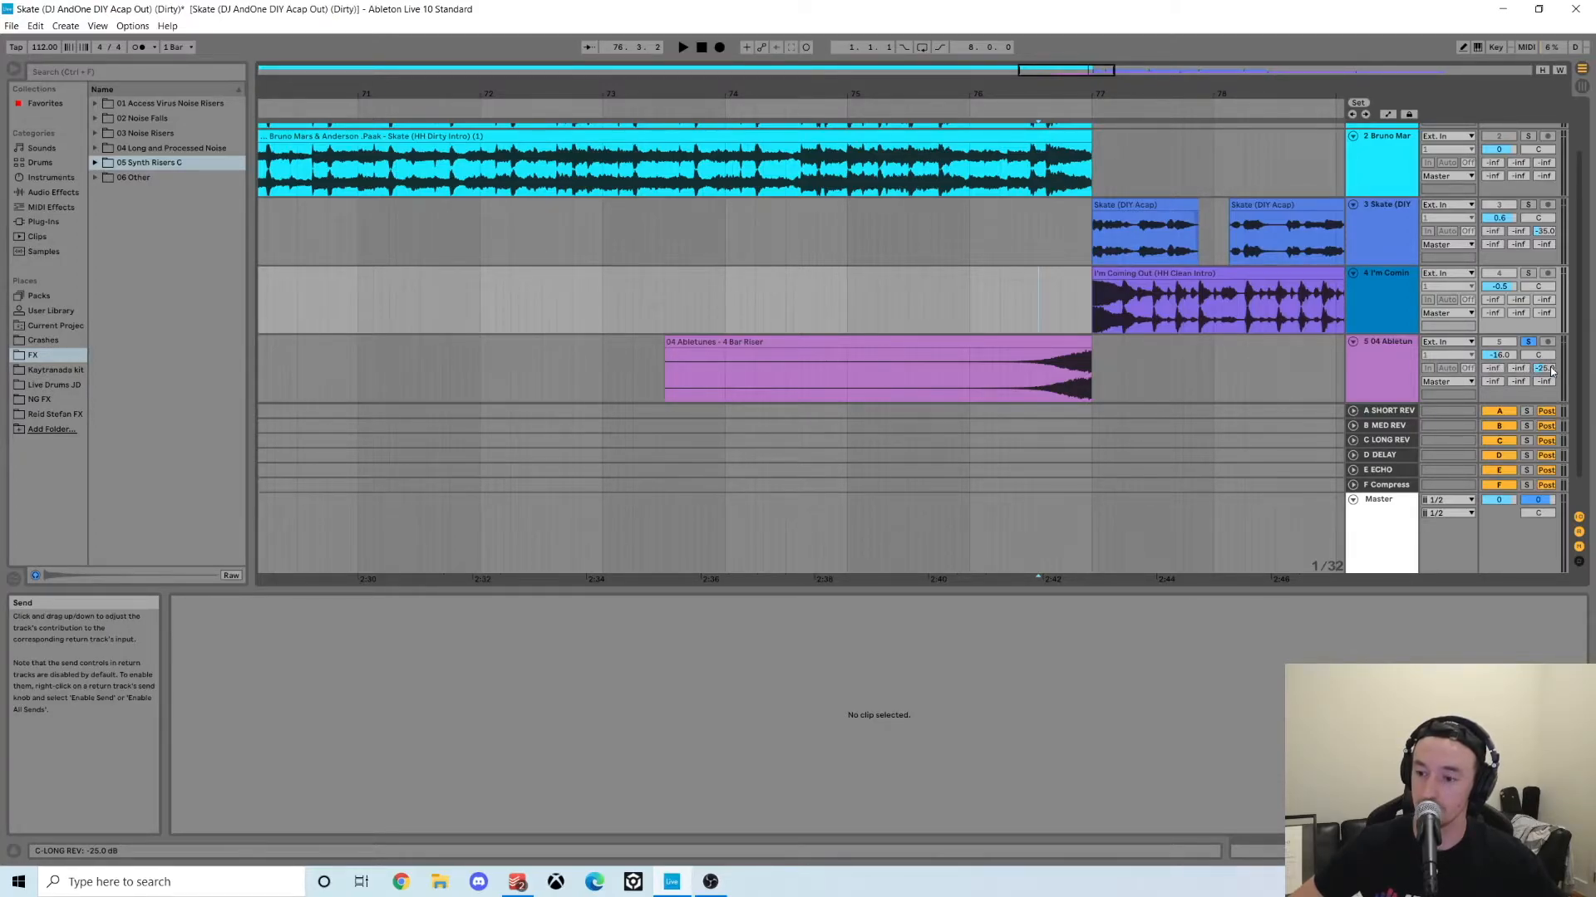
Show the devices on the C LONG REV return, the Master and the 04 Abletunes riser track
left_click(1386, 442)
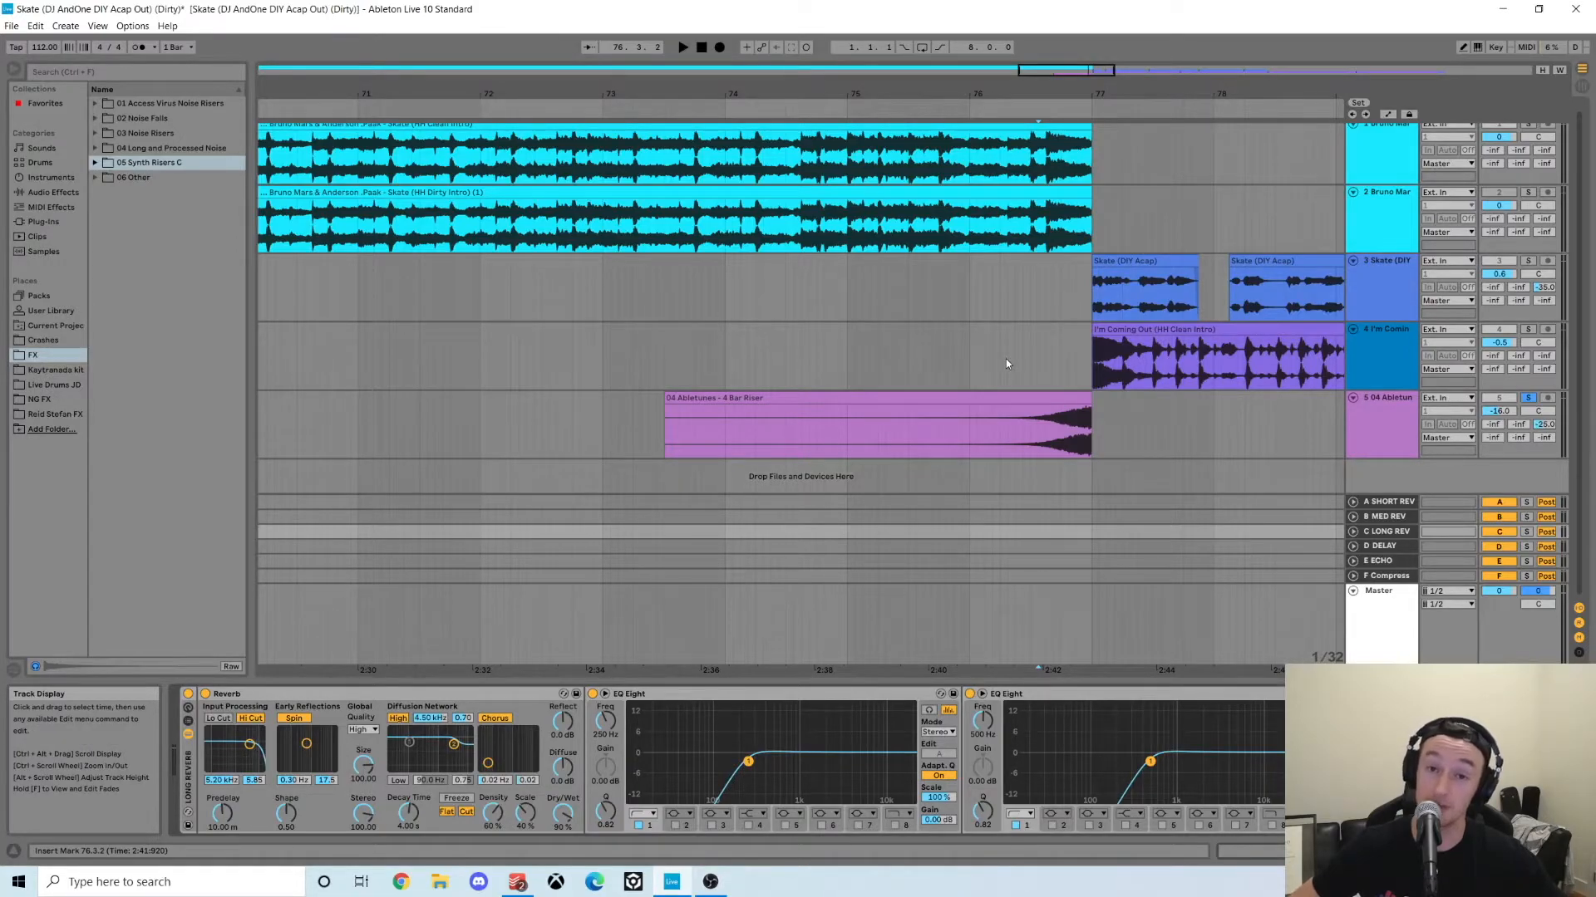
left_click(1378, 630)
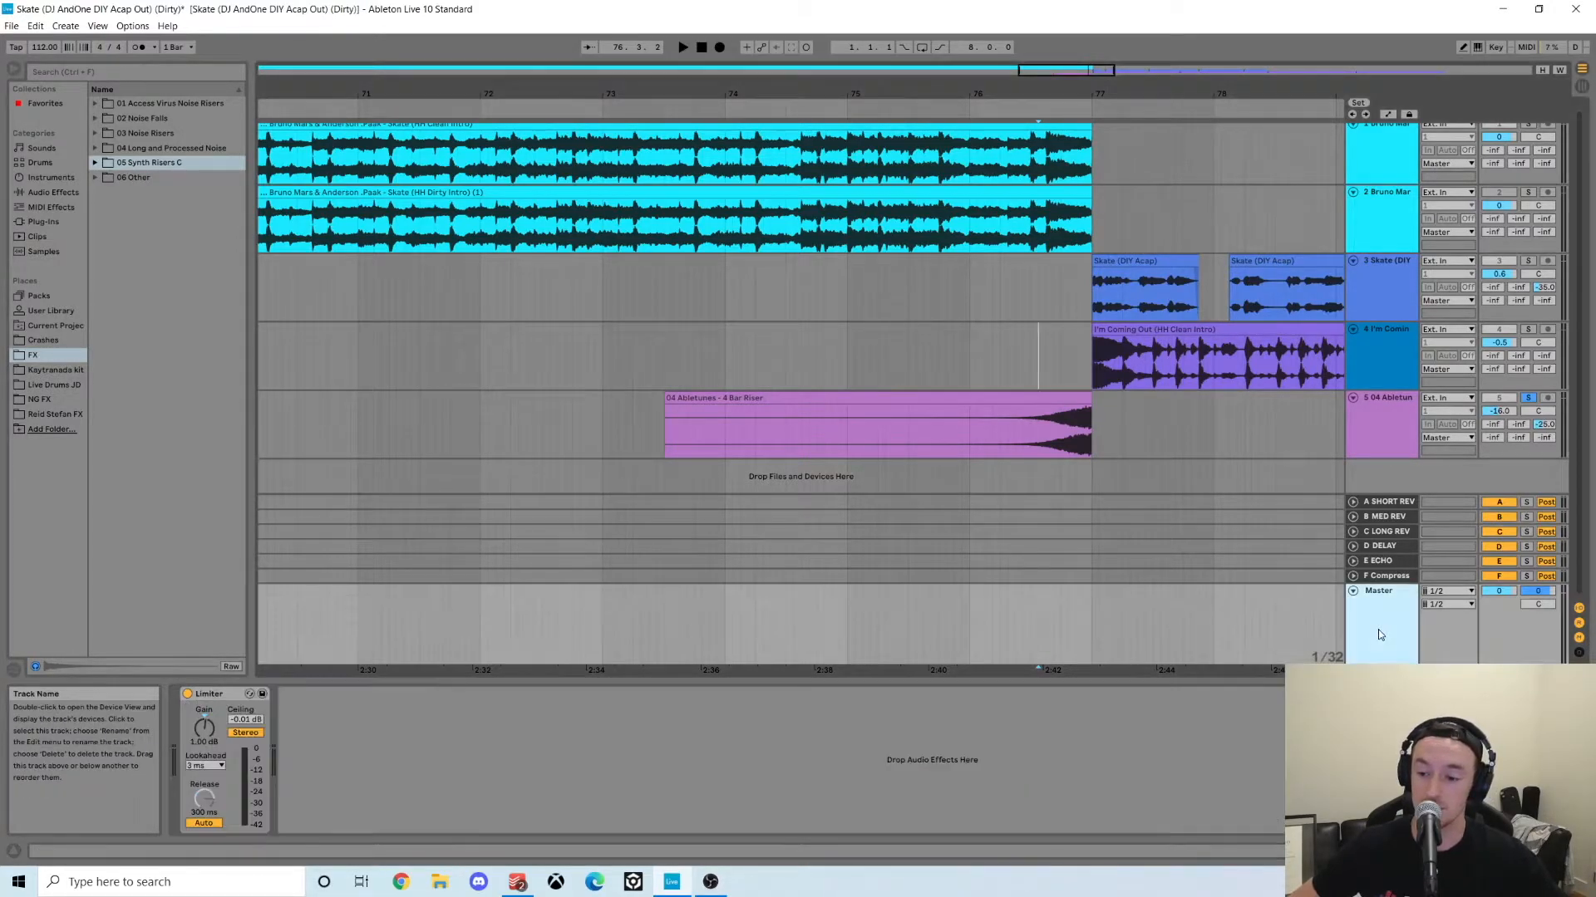
right_click(1384, 479)
left_click(1363, 474)
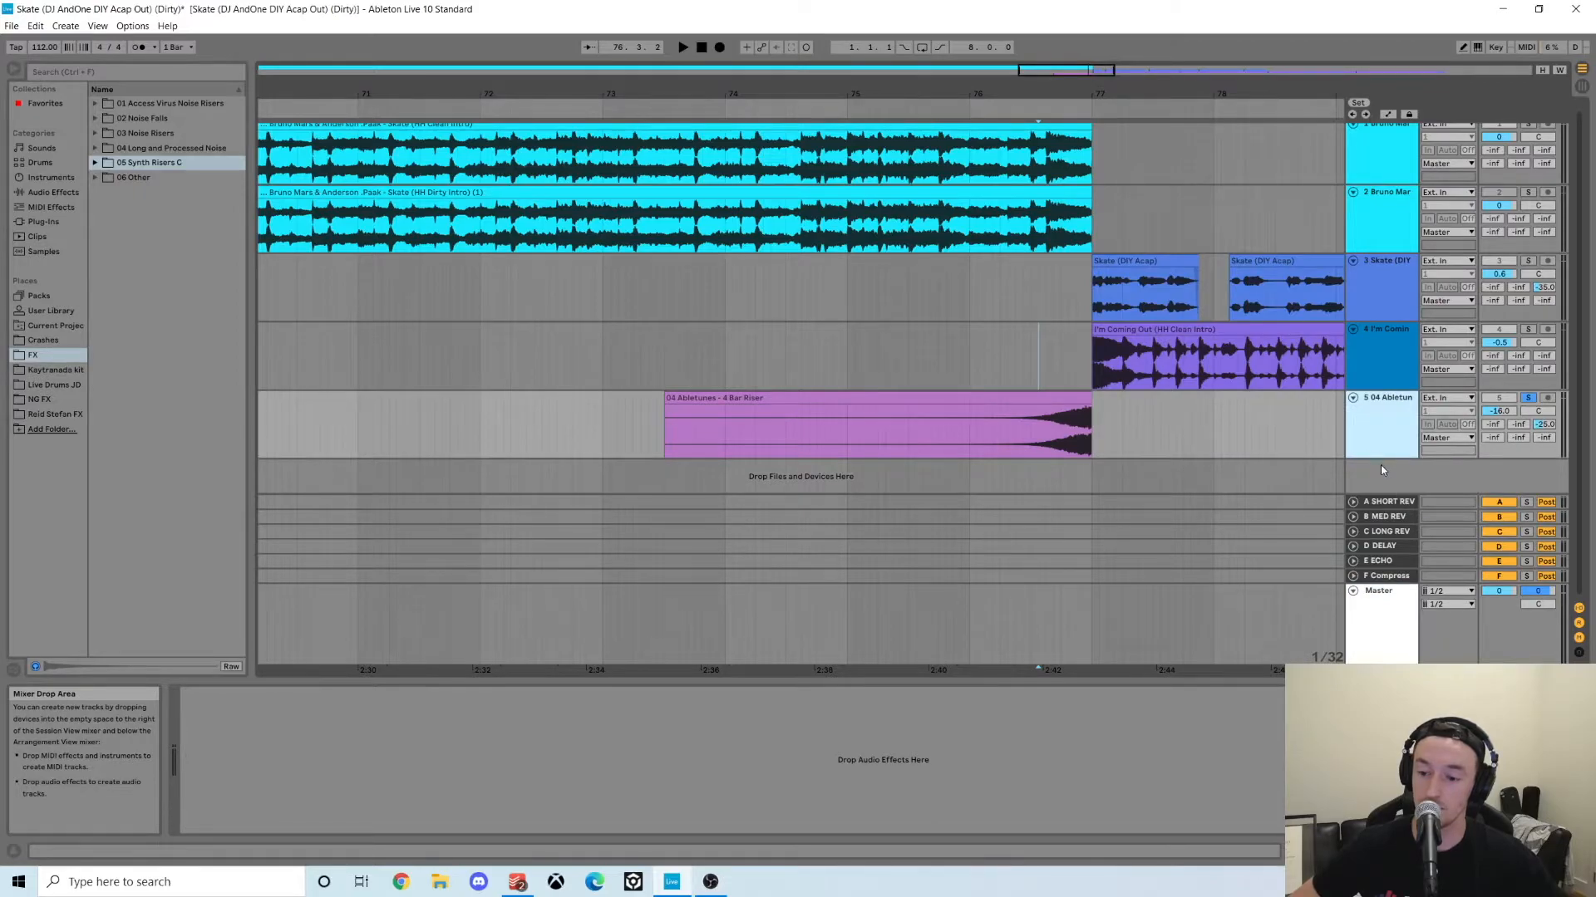
Insert a new return track and delete it again
right_click(1384, 472)
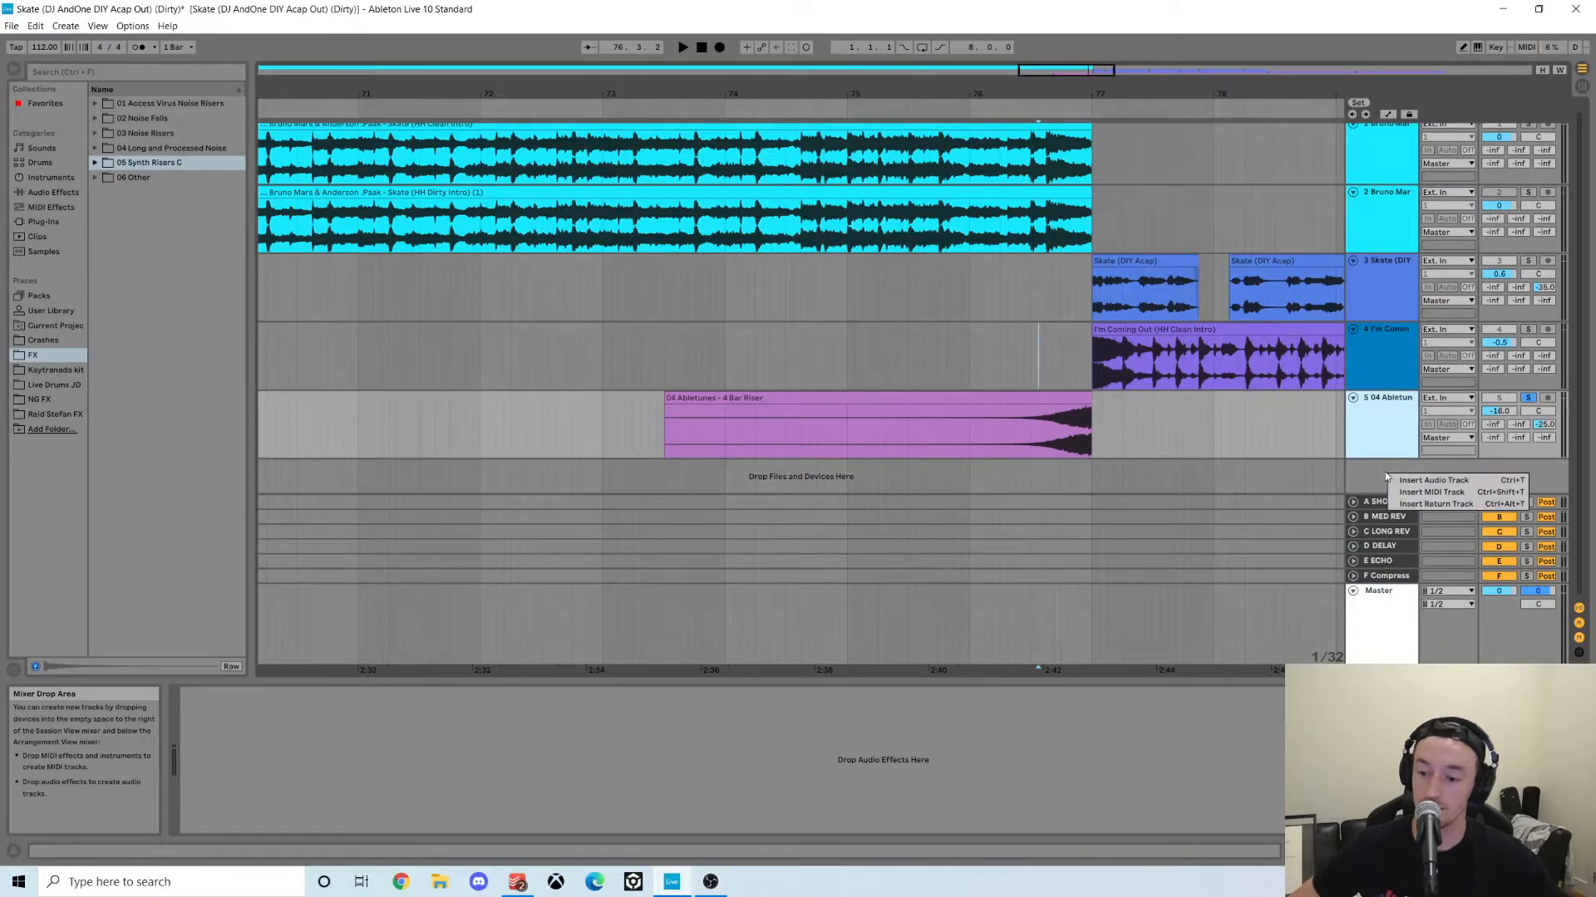
left_click(1471, 504)
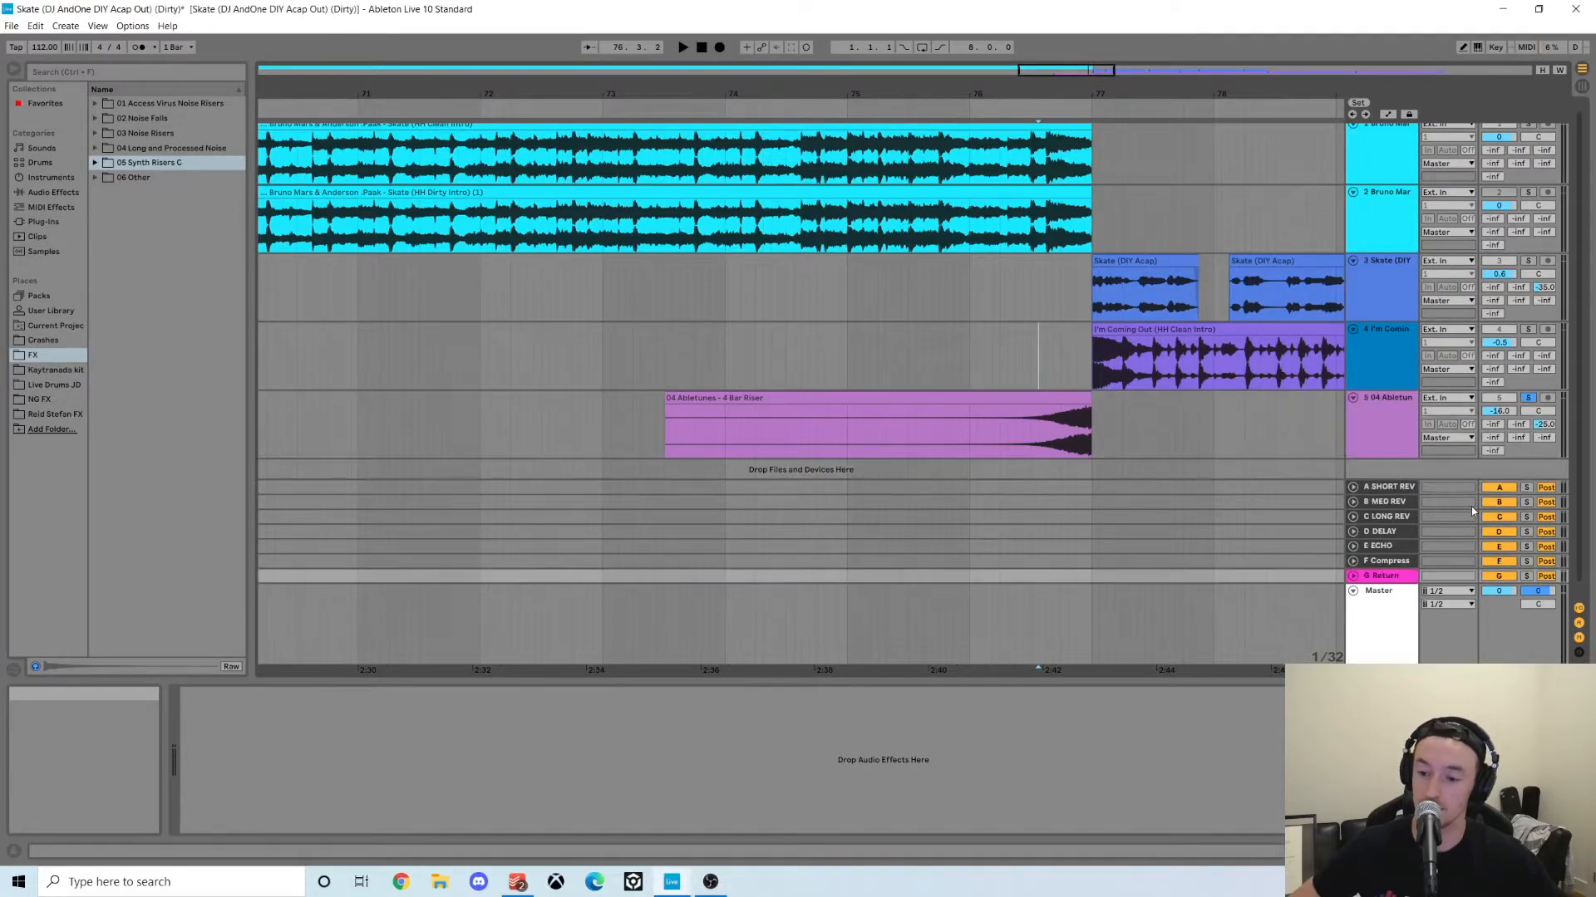
left_click(1392, 579)
key("Delete")
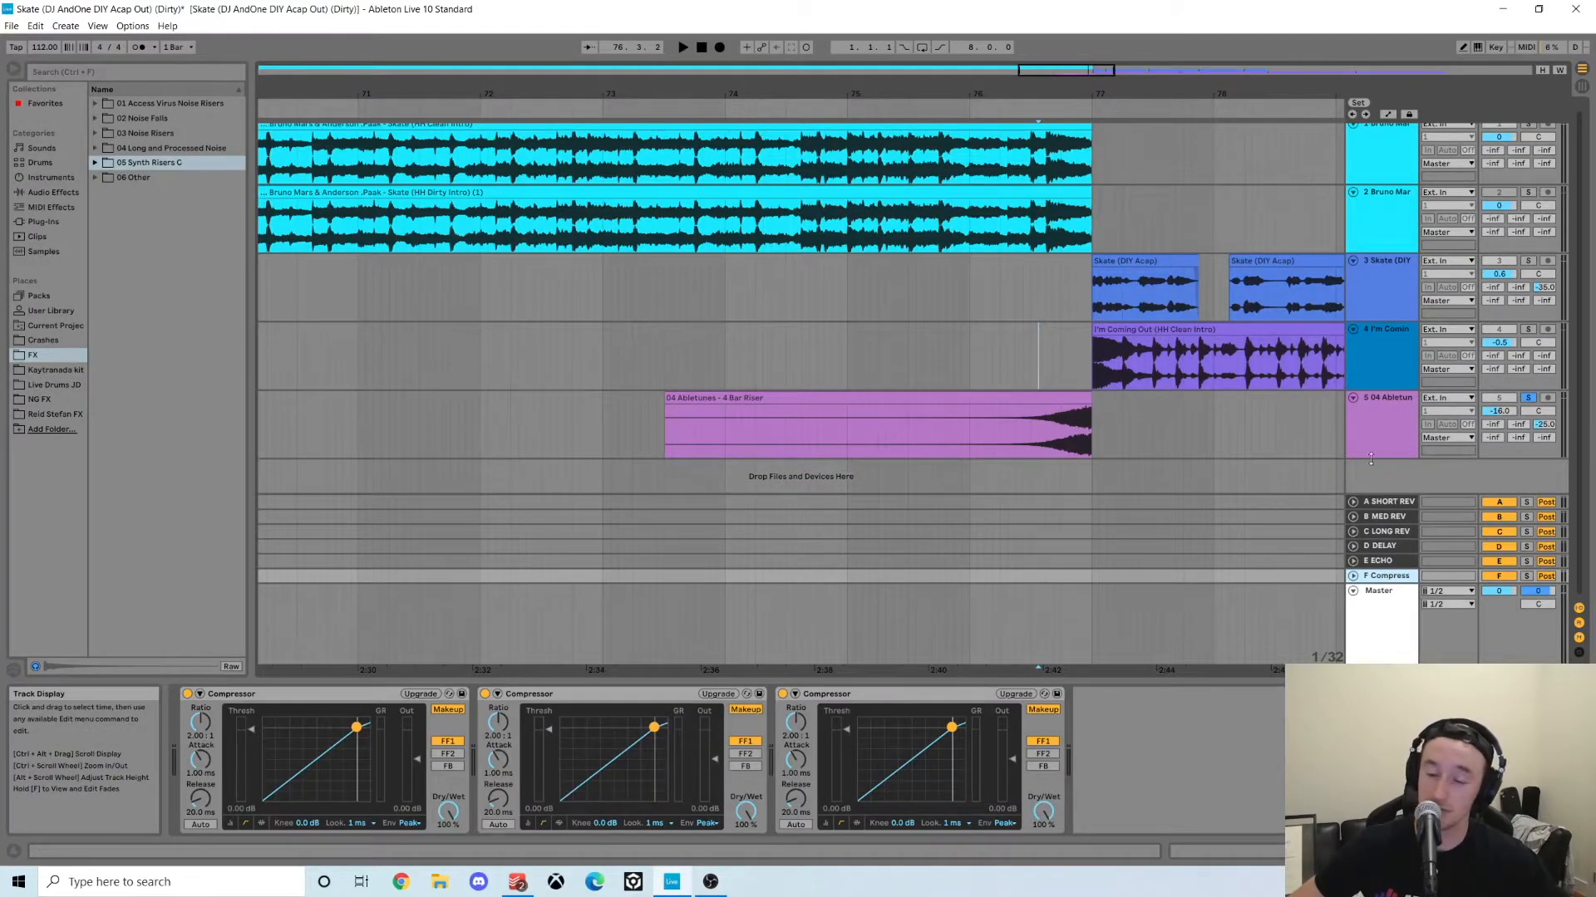
Show the devices on the A to E return tracks and demonstrate adjusting the 04 Abletunes riser track's send to C LONG REV
left_click(1384, 503)
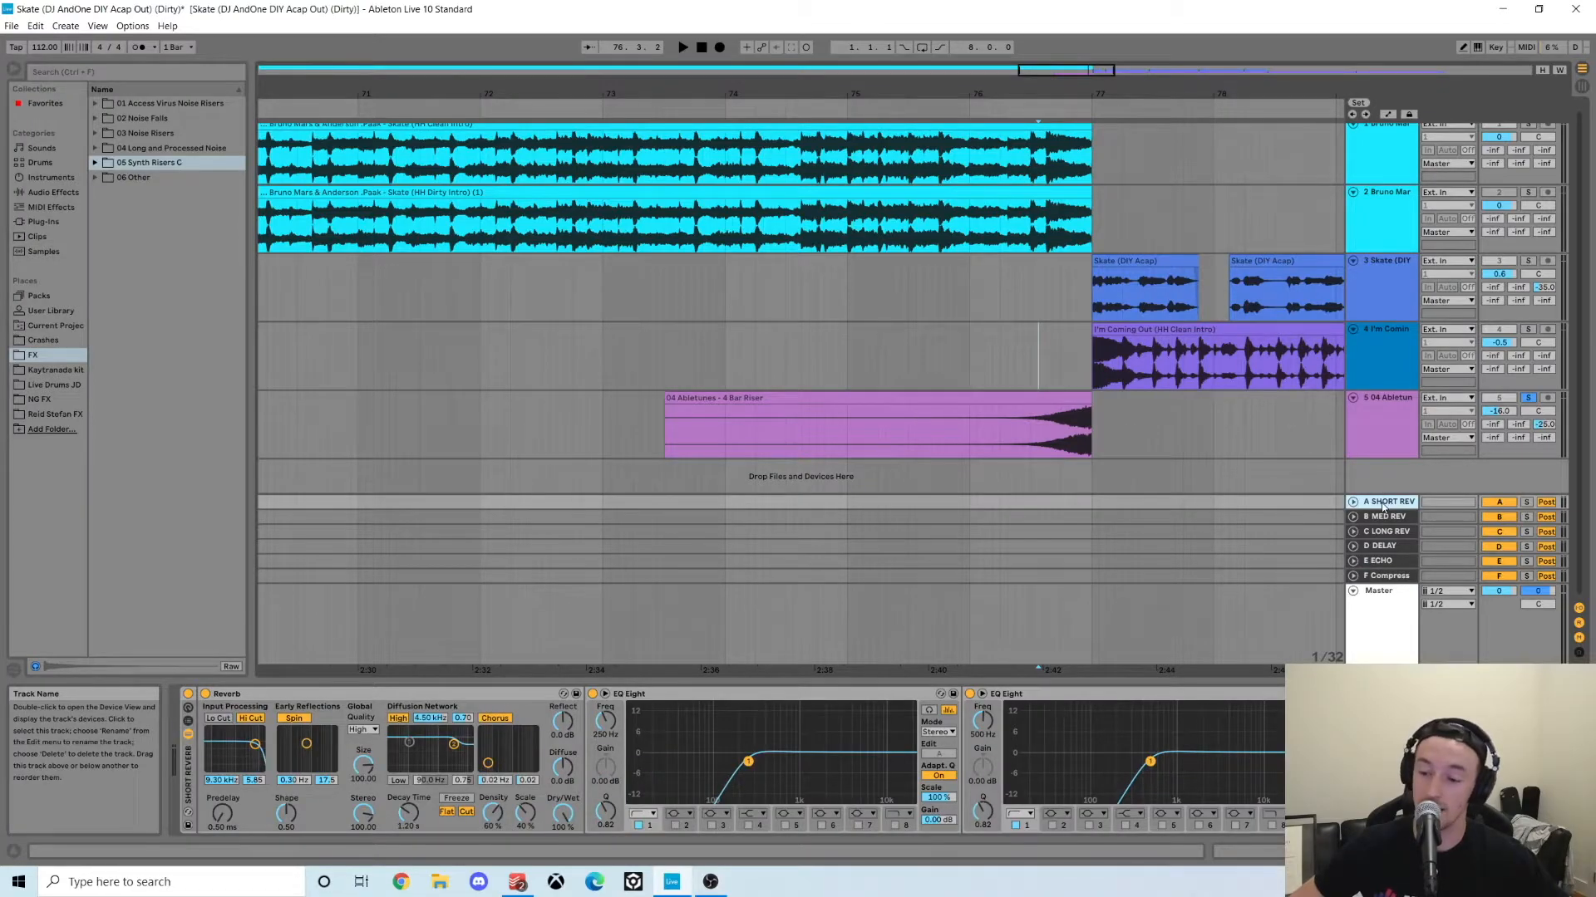
left_click(1381, 516)
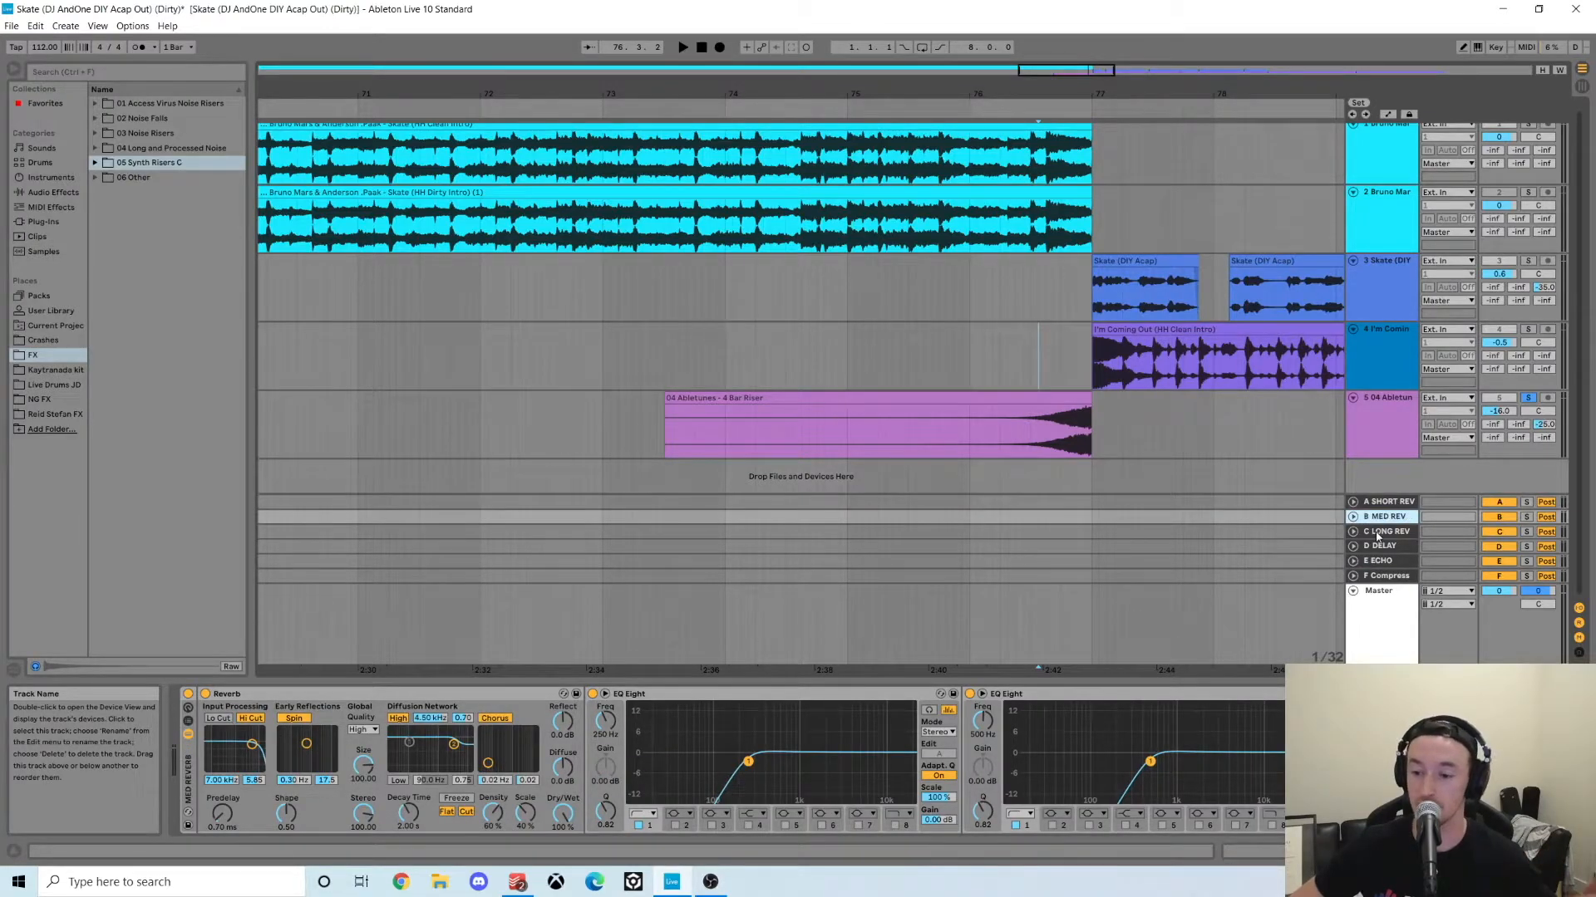
left_click(1377, 534)
left_click(1379, 548)
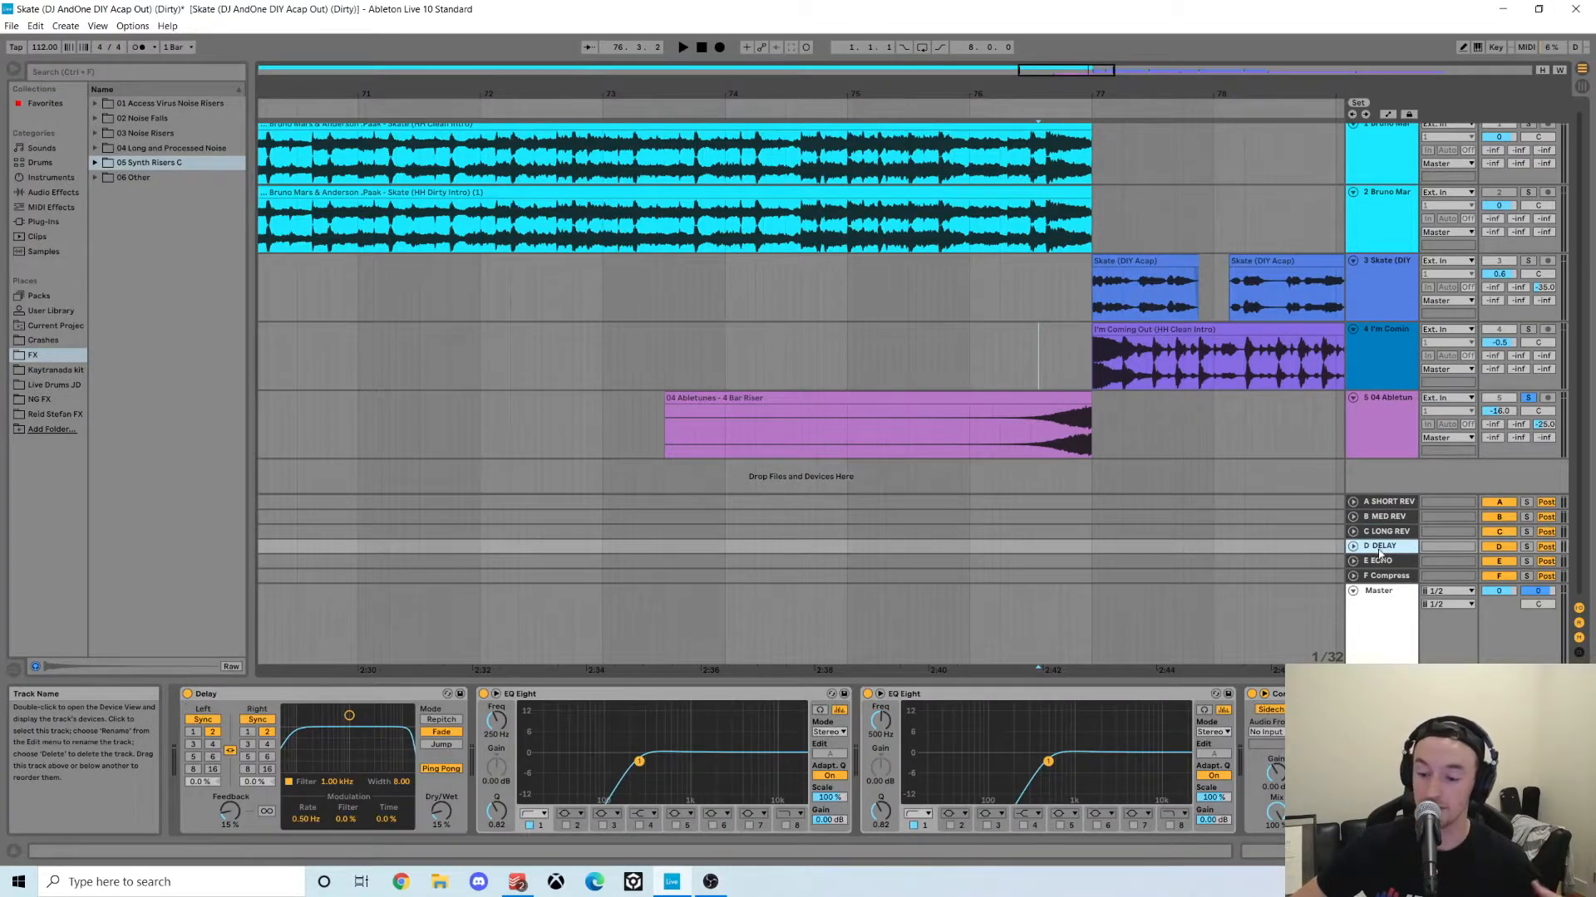
left_click(1380, 562)
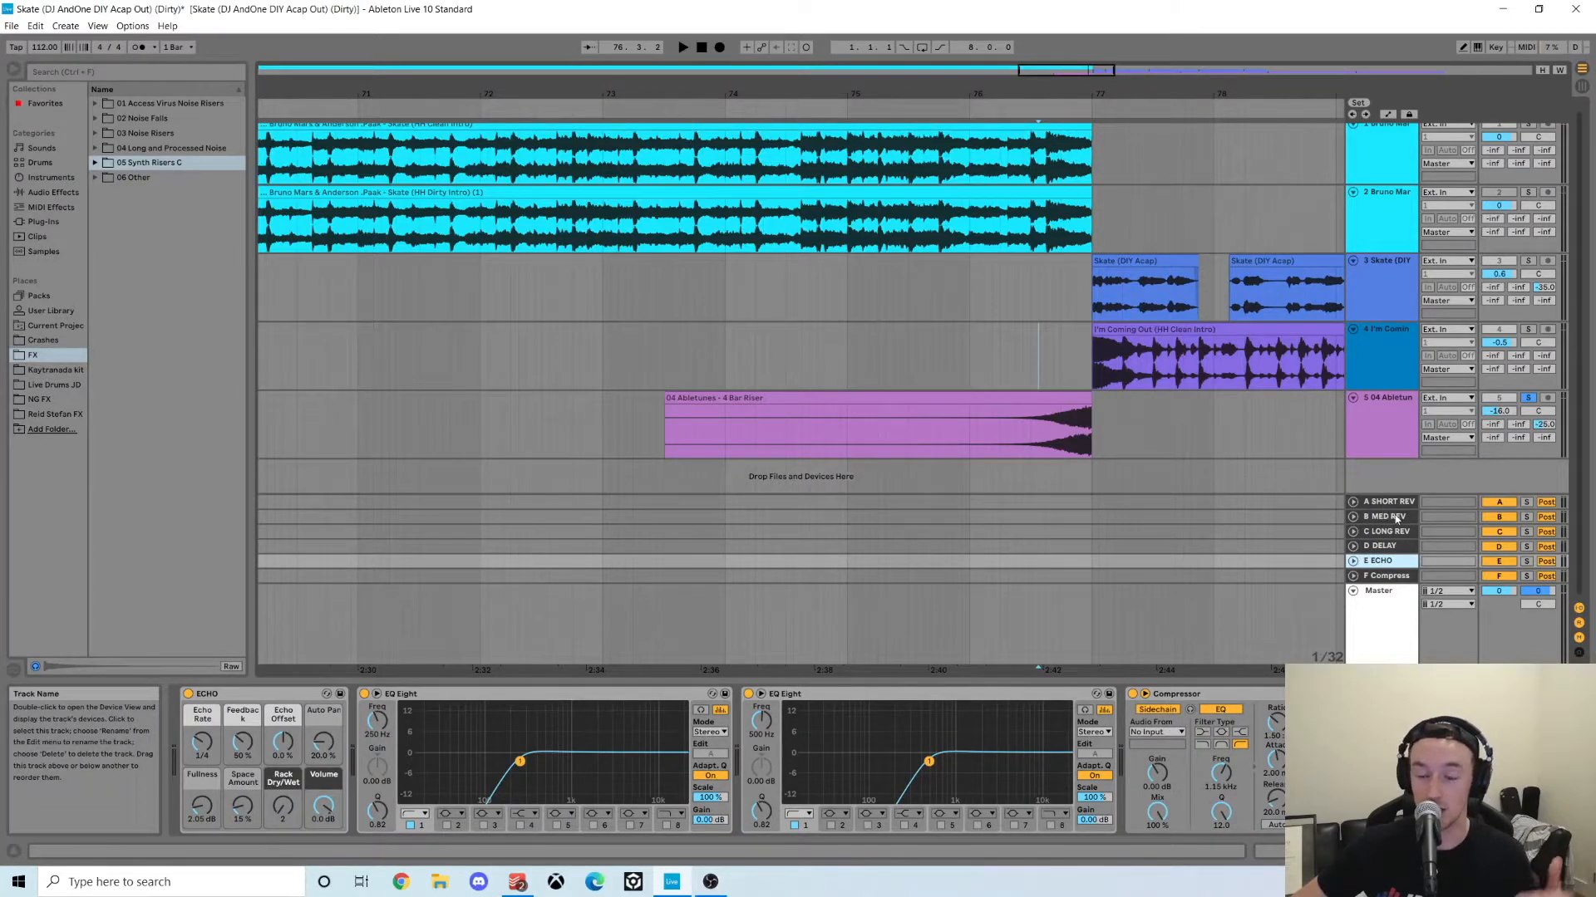
left_click_drag(1544, 425, 1544, 457)
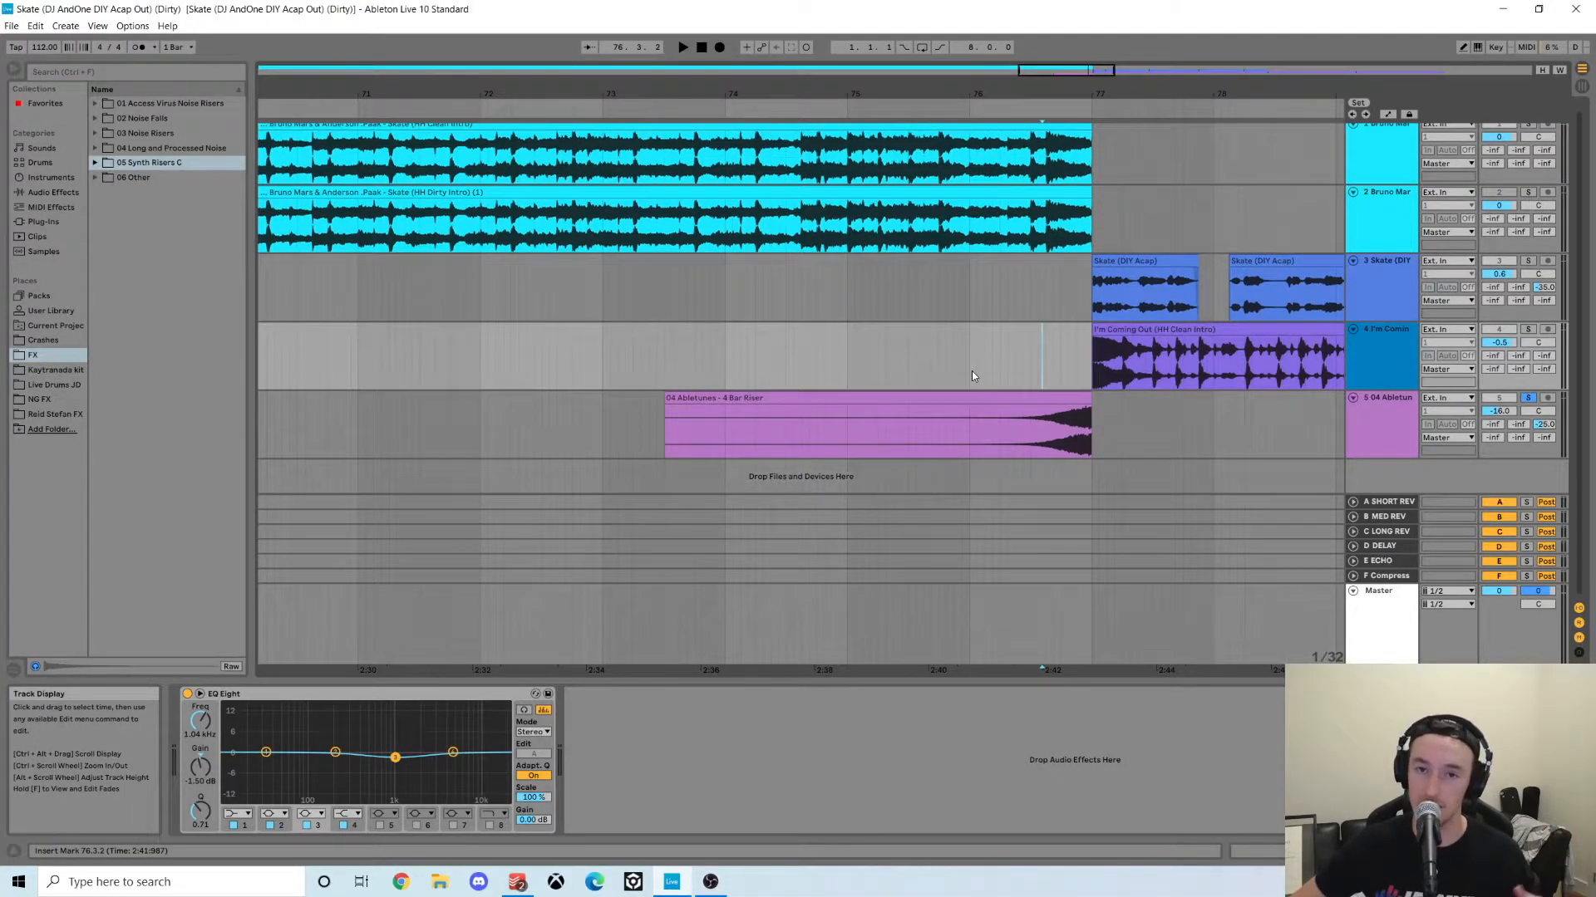
Check the device chains on the two Skate intro tracks, the Skate acapella track and the 04 Abletunes riser track, ending on track 1
scroll(970, 370, "up", 1)
left_click(992, 376)
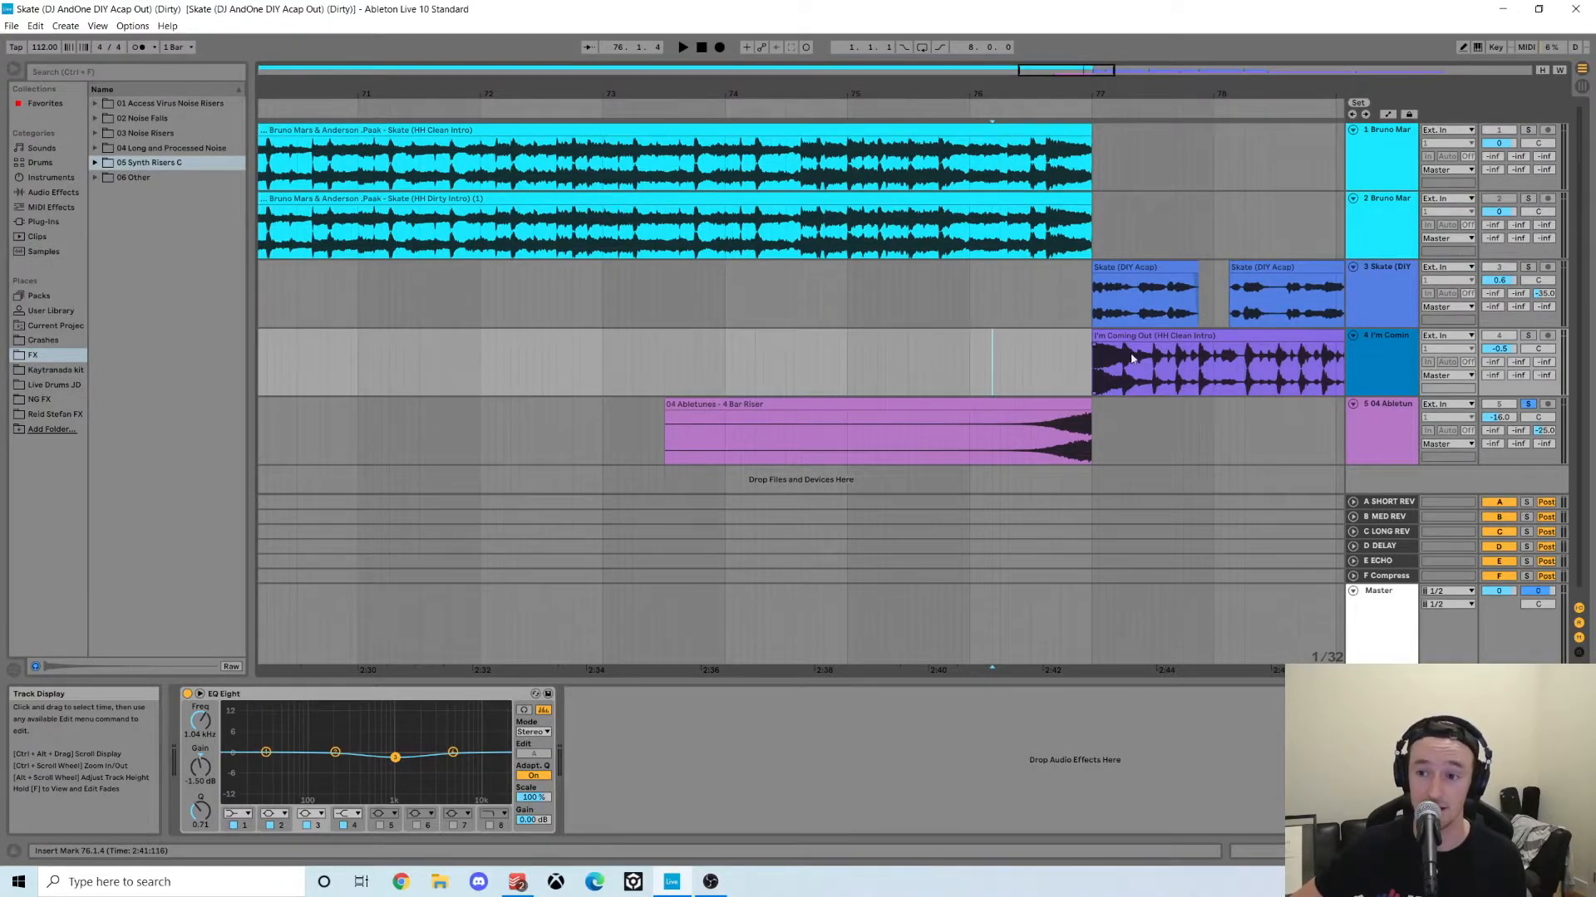
left_click(1386, 157)
left_click(1389, 224)
left_click(1387, 287)
left_click(1379, 407)
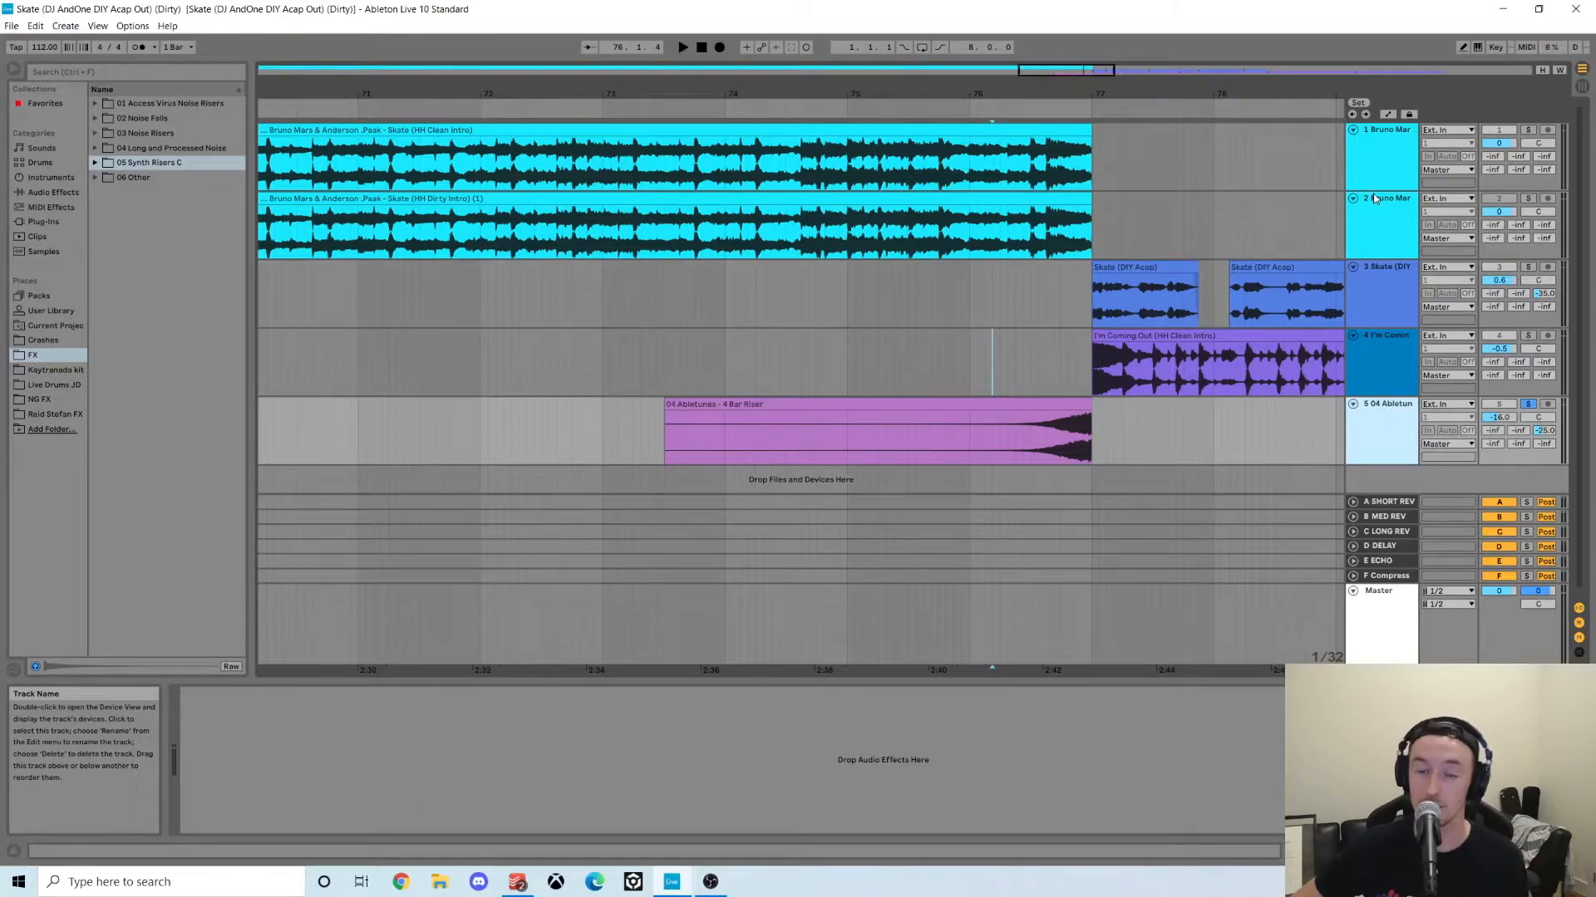
left_click(1377, 184)
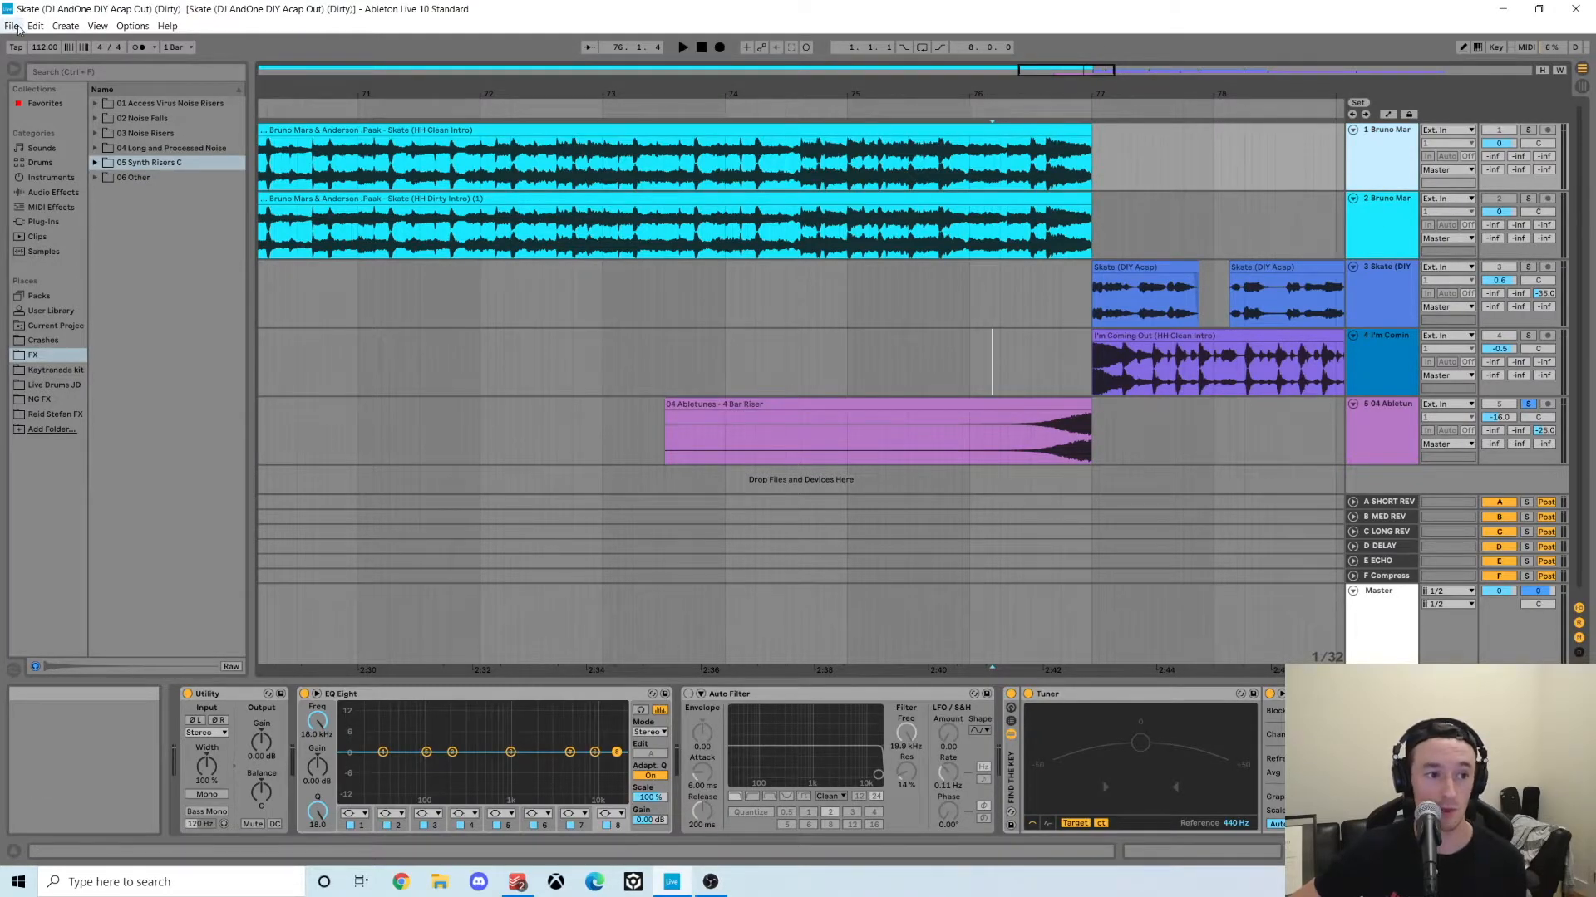
Bring up the File Folder preferences with the Save Current Set as Default option and close the preferences
left_click(132, 26)
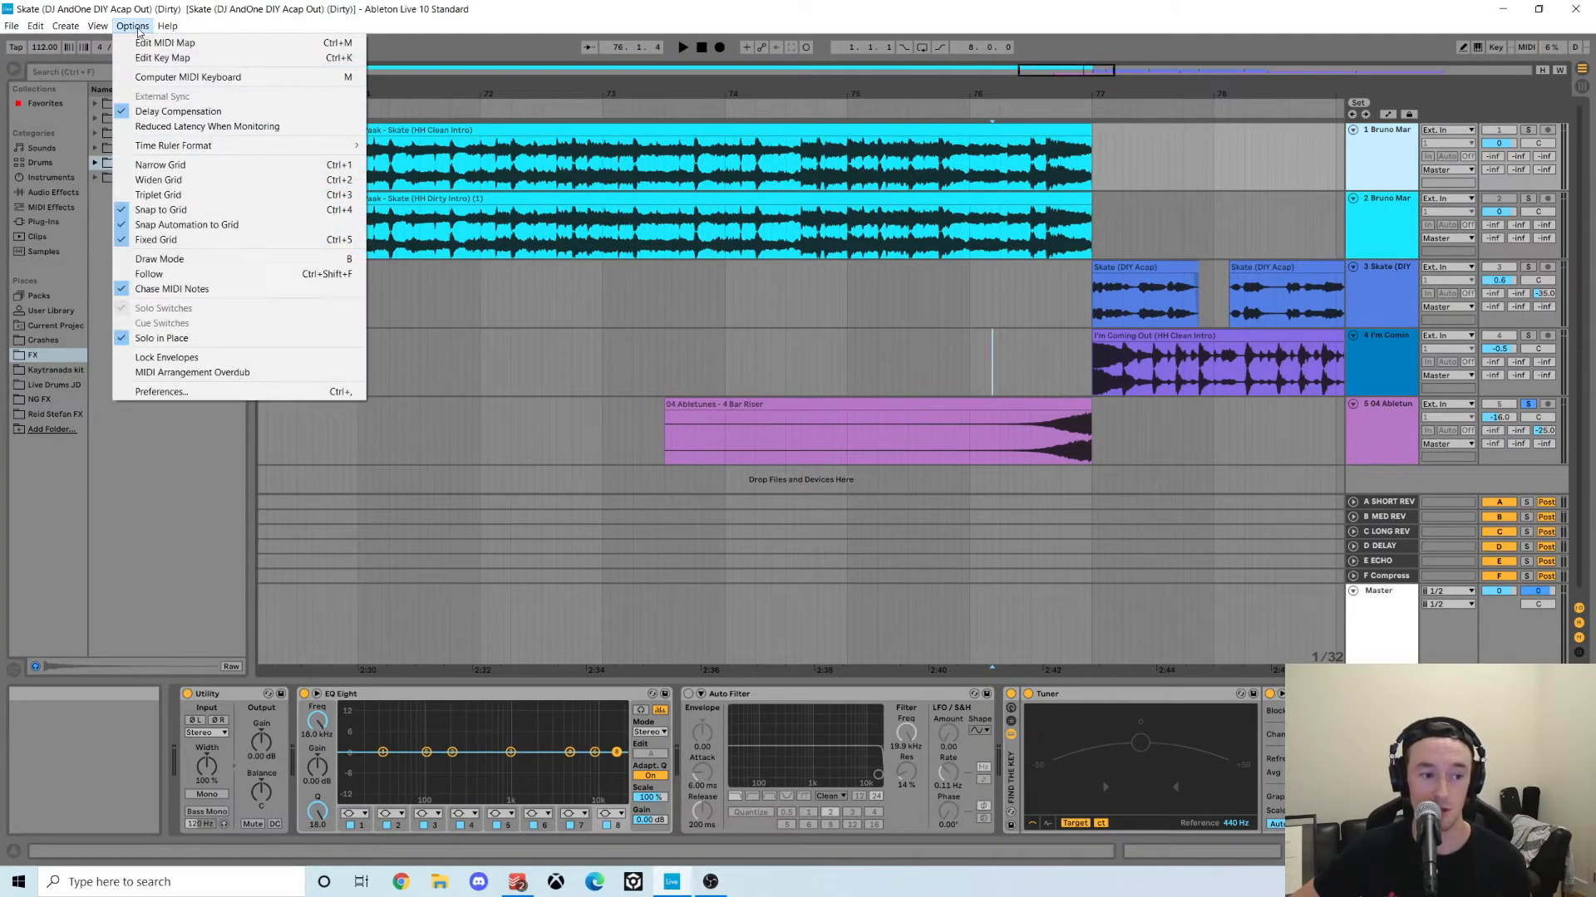
left_click(193, 392)
left_click(628, 241)
left_click(632, 261)
left_click(631, 281)
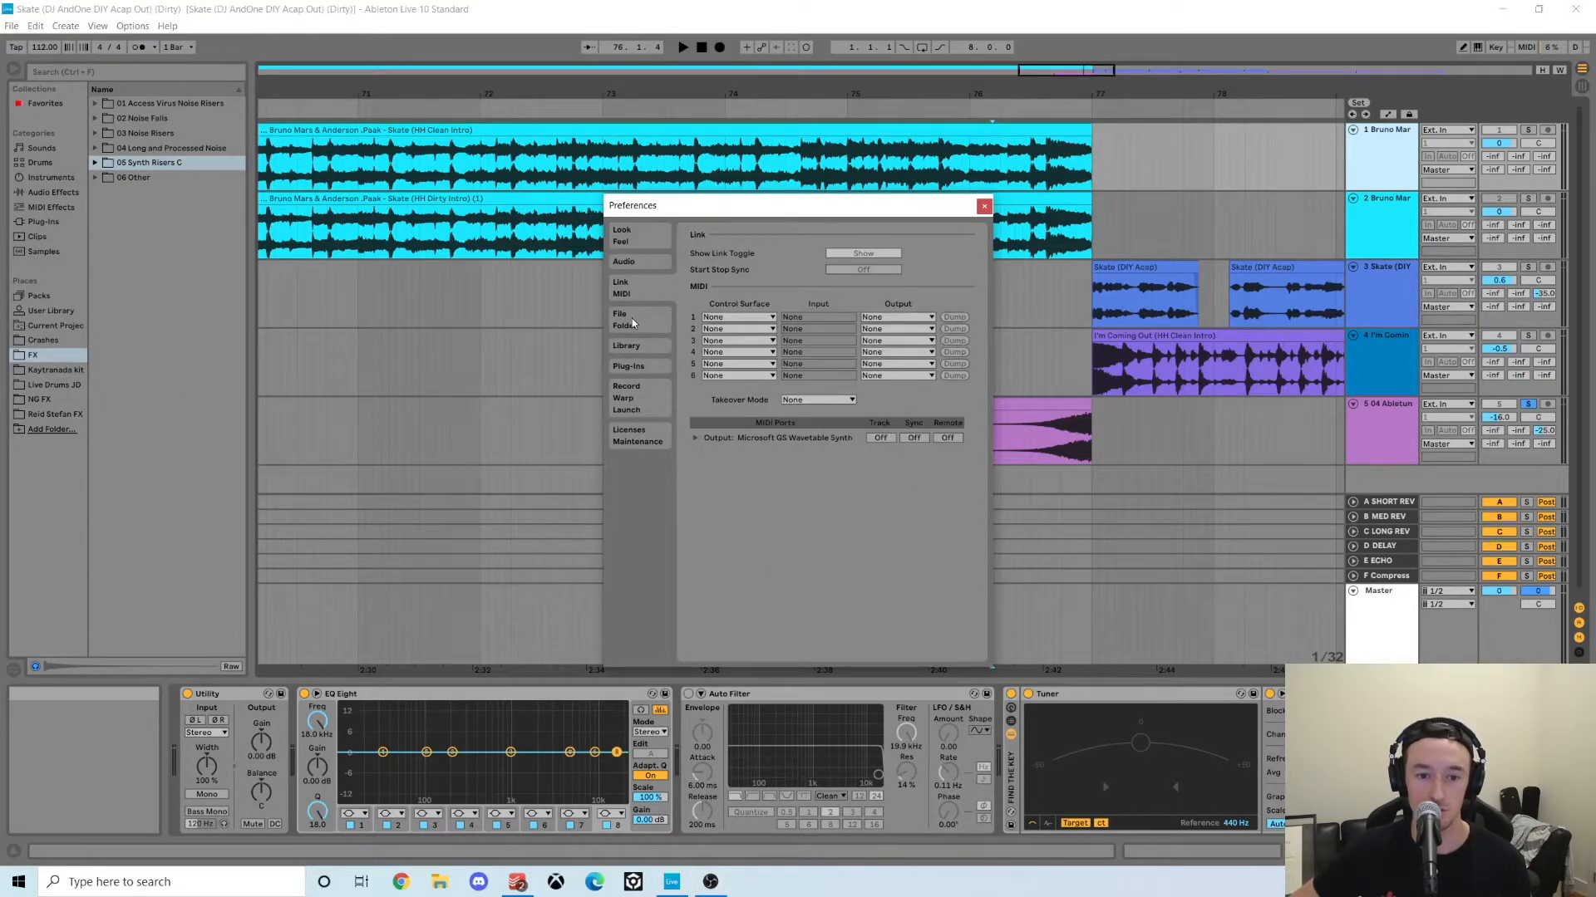
left_click(631, 317)
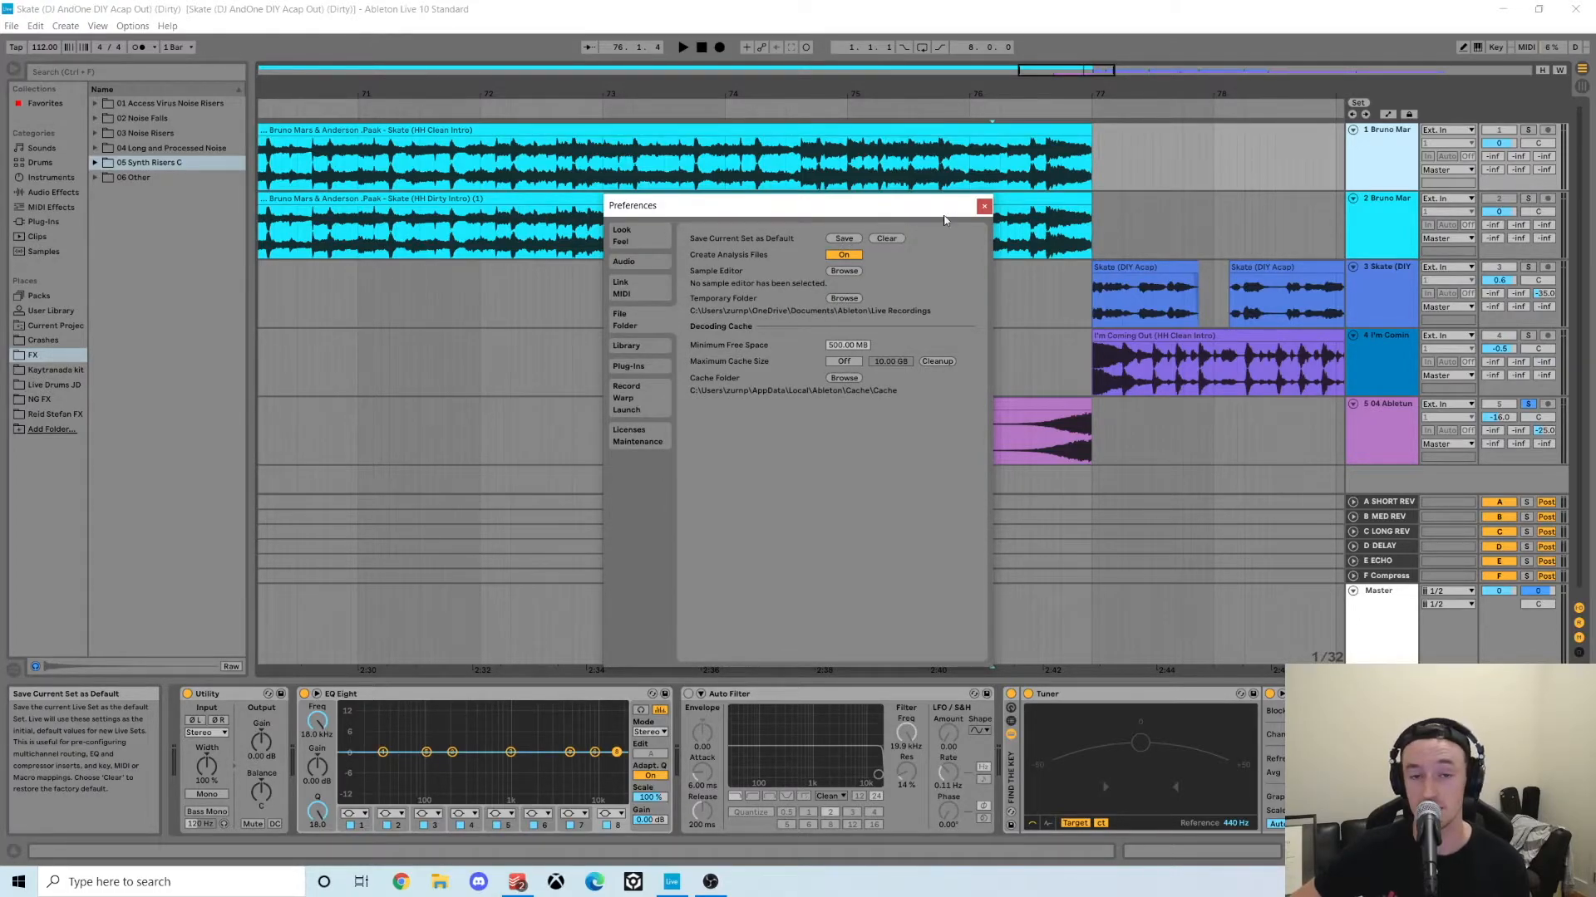
left_click(984, 206)
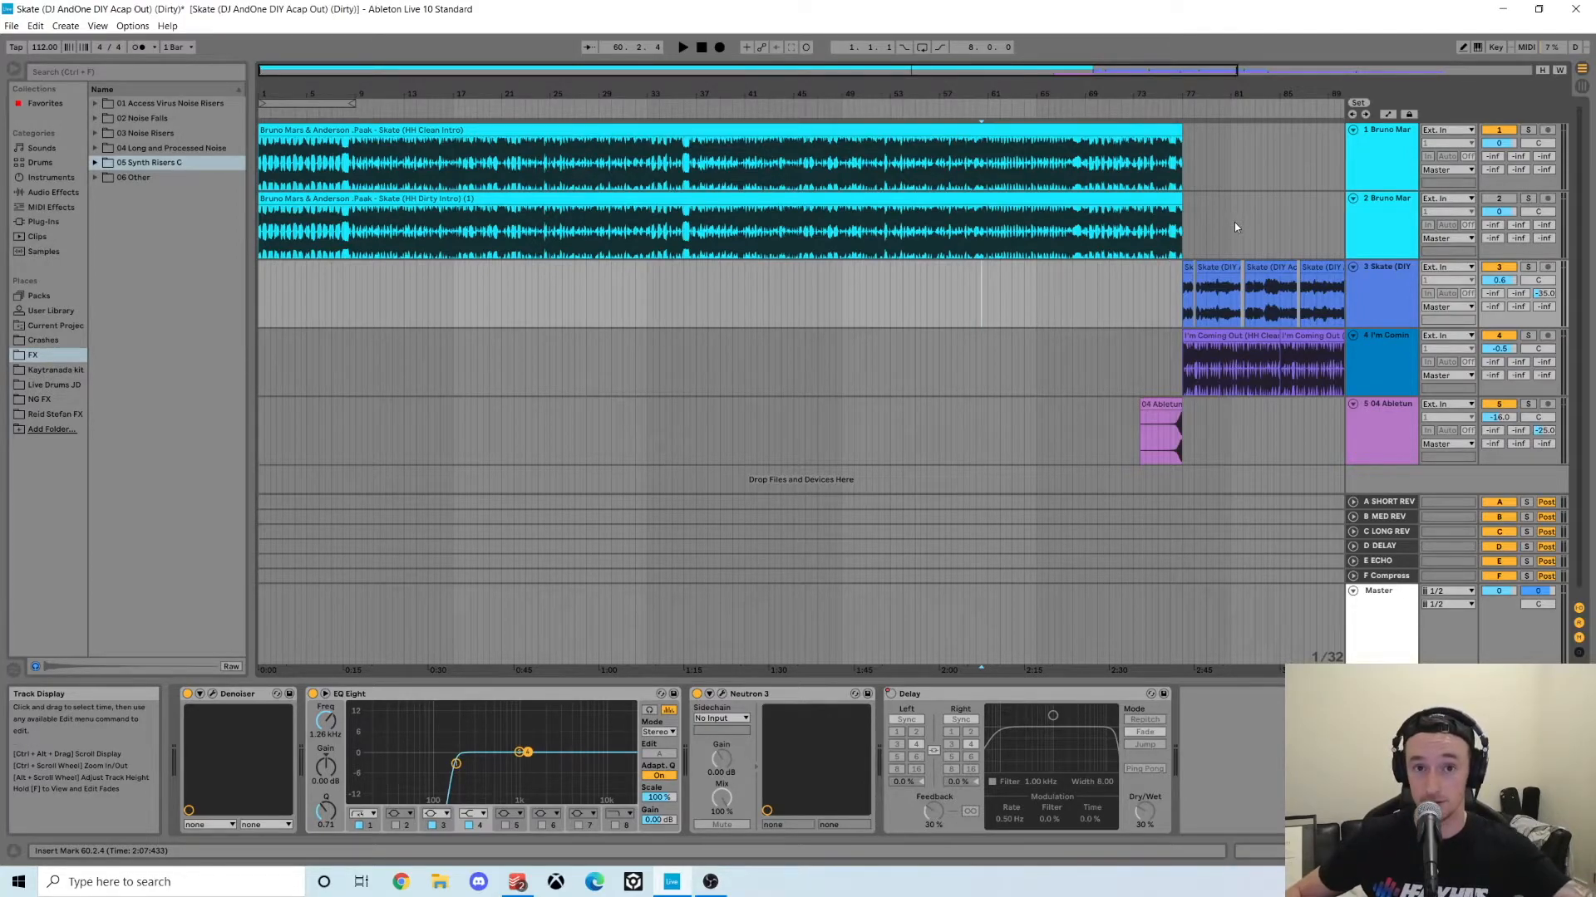
Switch the active Skate intro track from the clean version to the dirty version and back to the clean one
left_click(1503, 132)
left_click(1510, 200)
left_click(1283, 242)
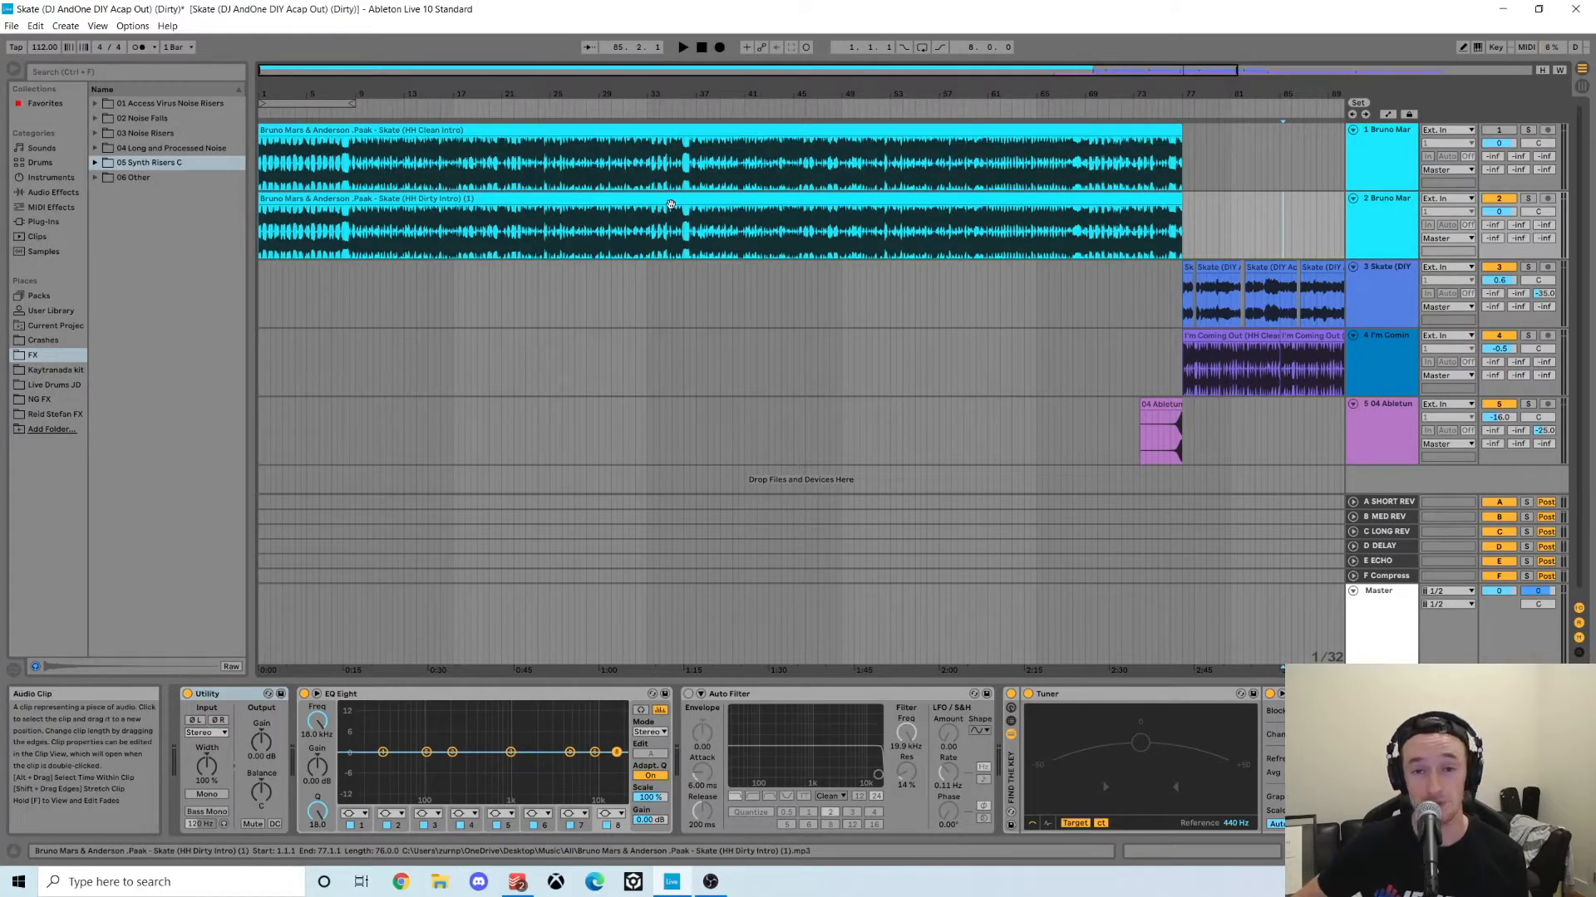
left_click(1498, 198)
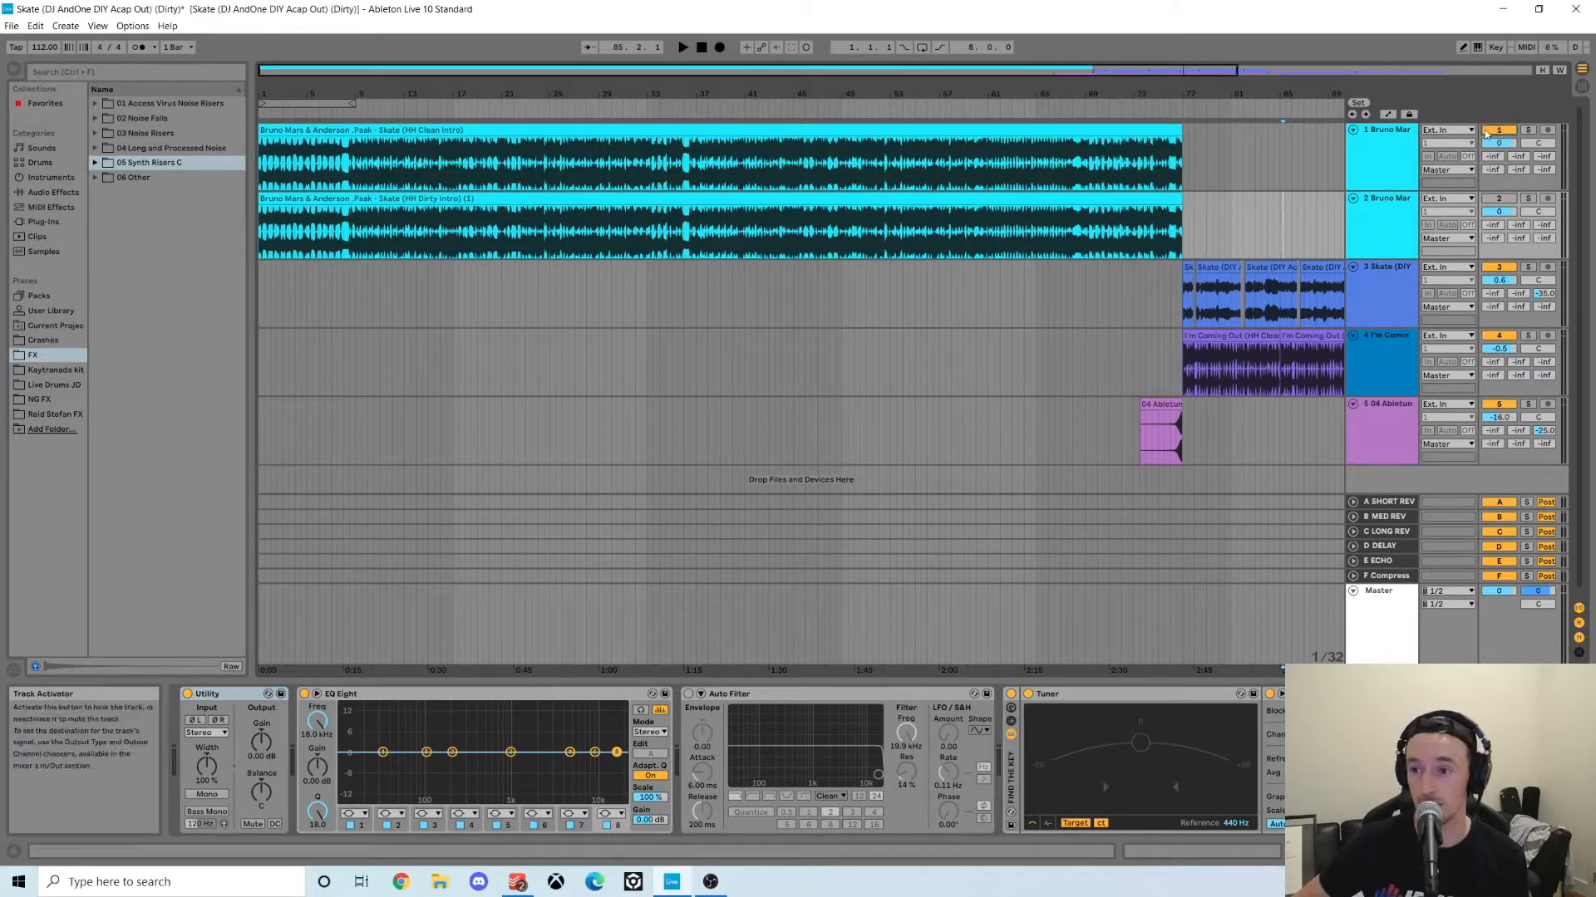
left_click(1214, 169)
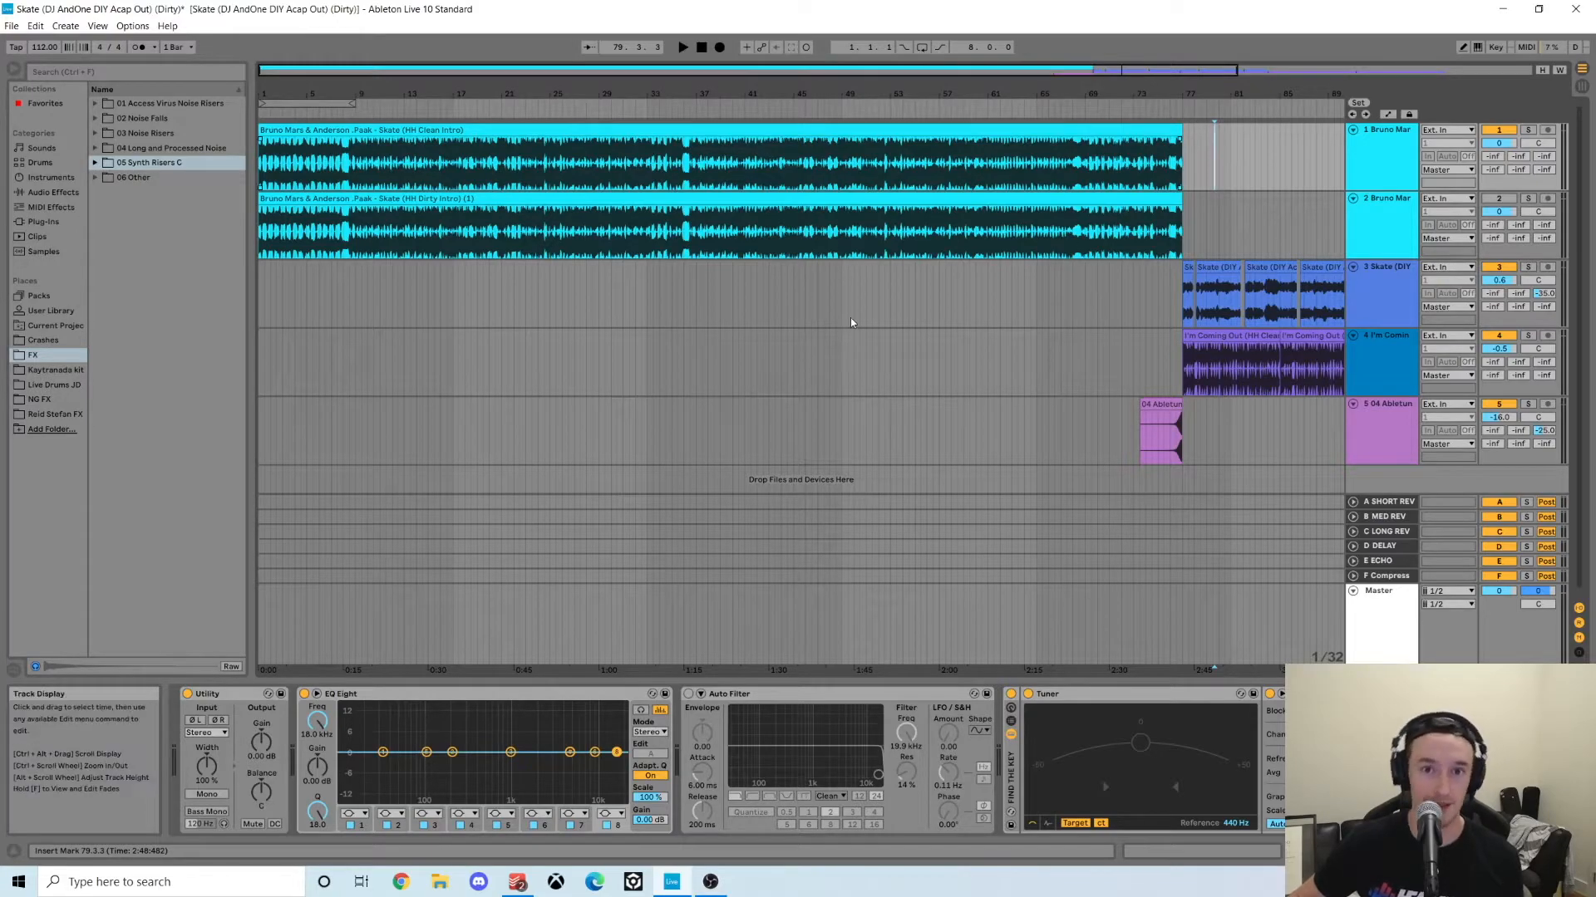
Play the transition from bar 76 into the Skate acapella and I'm Coming Out clips, and stop playback
left_click(922, 287)
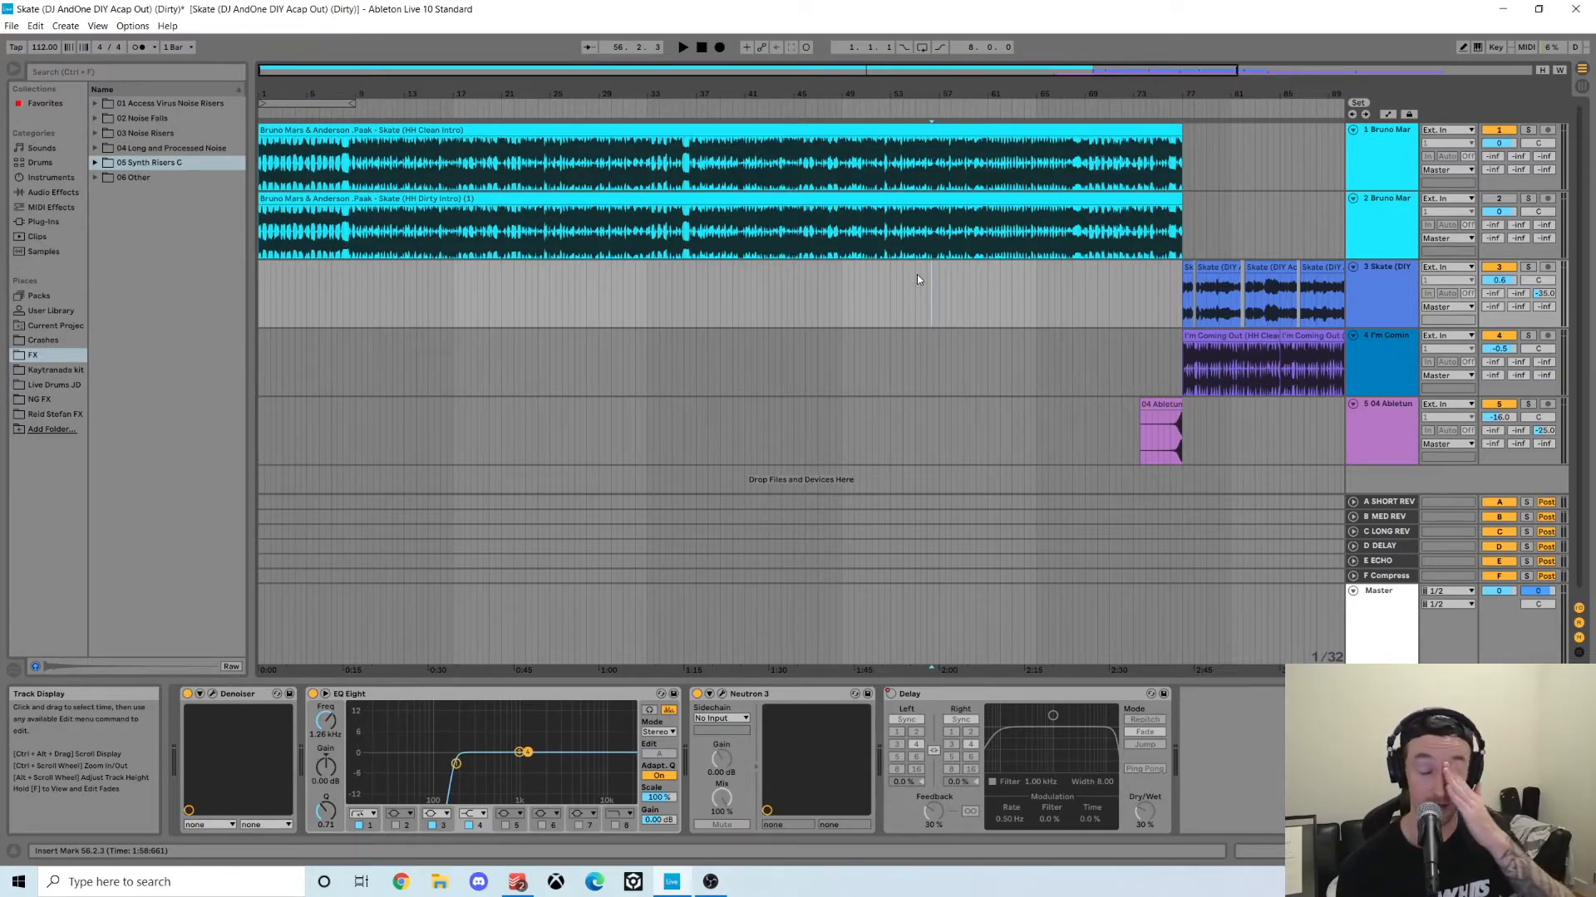
left_click(1170, 311)
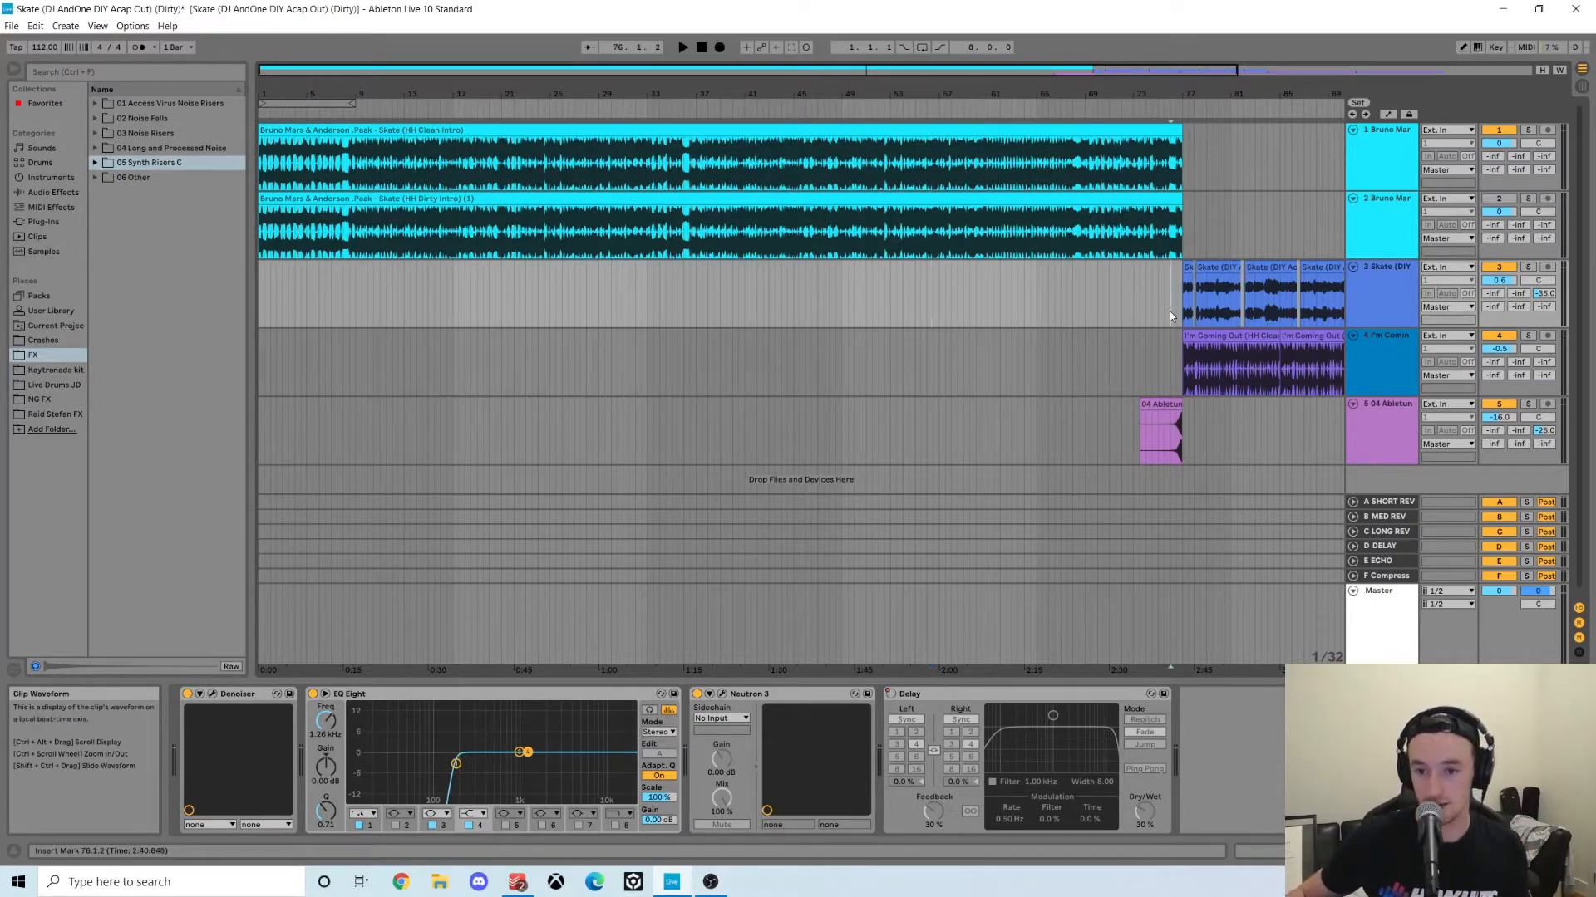
left_click_drag(970, 90, 947, 379)
left_click(677, 223)
key("space")
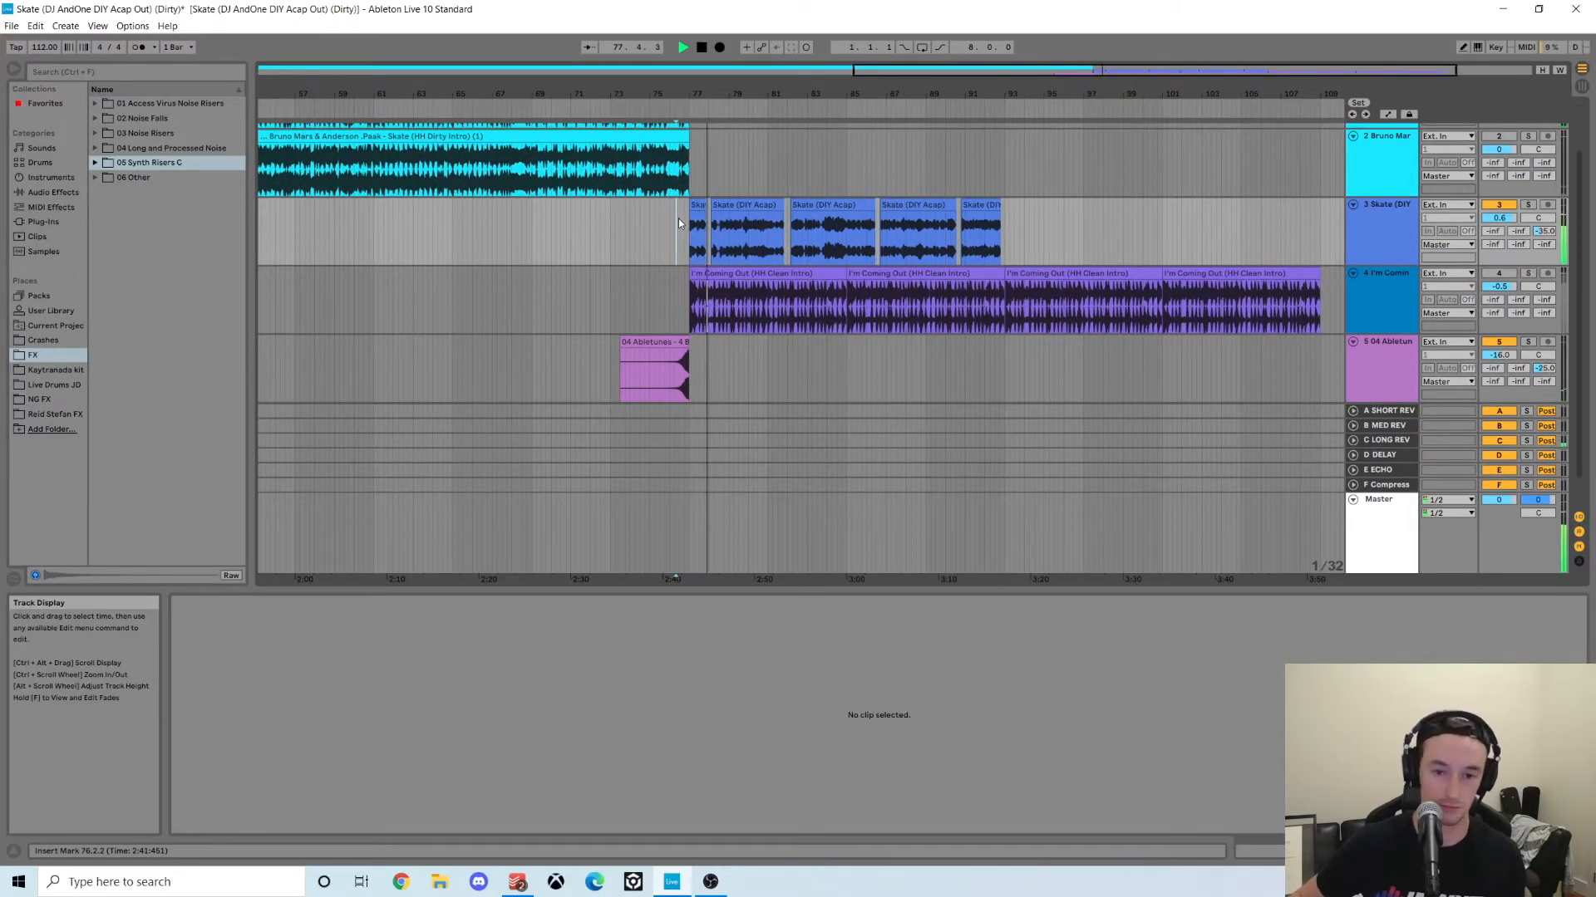
key("space")
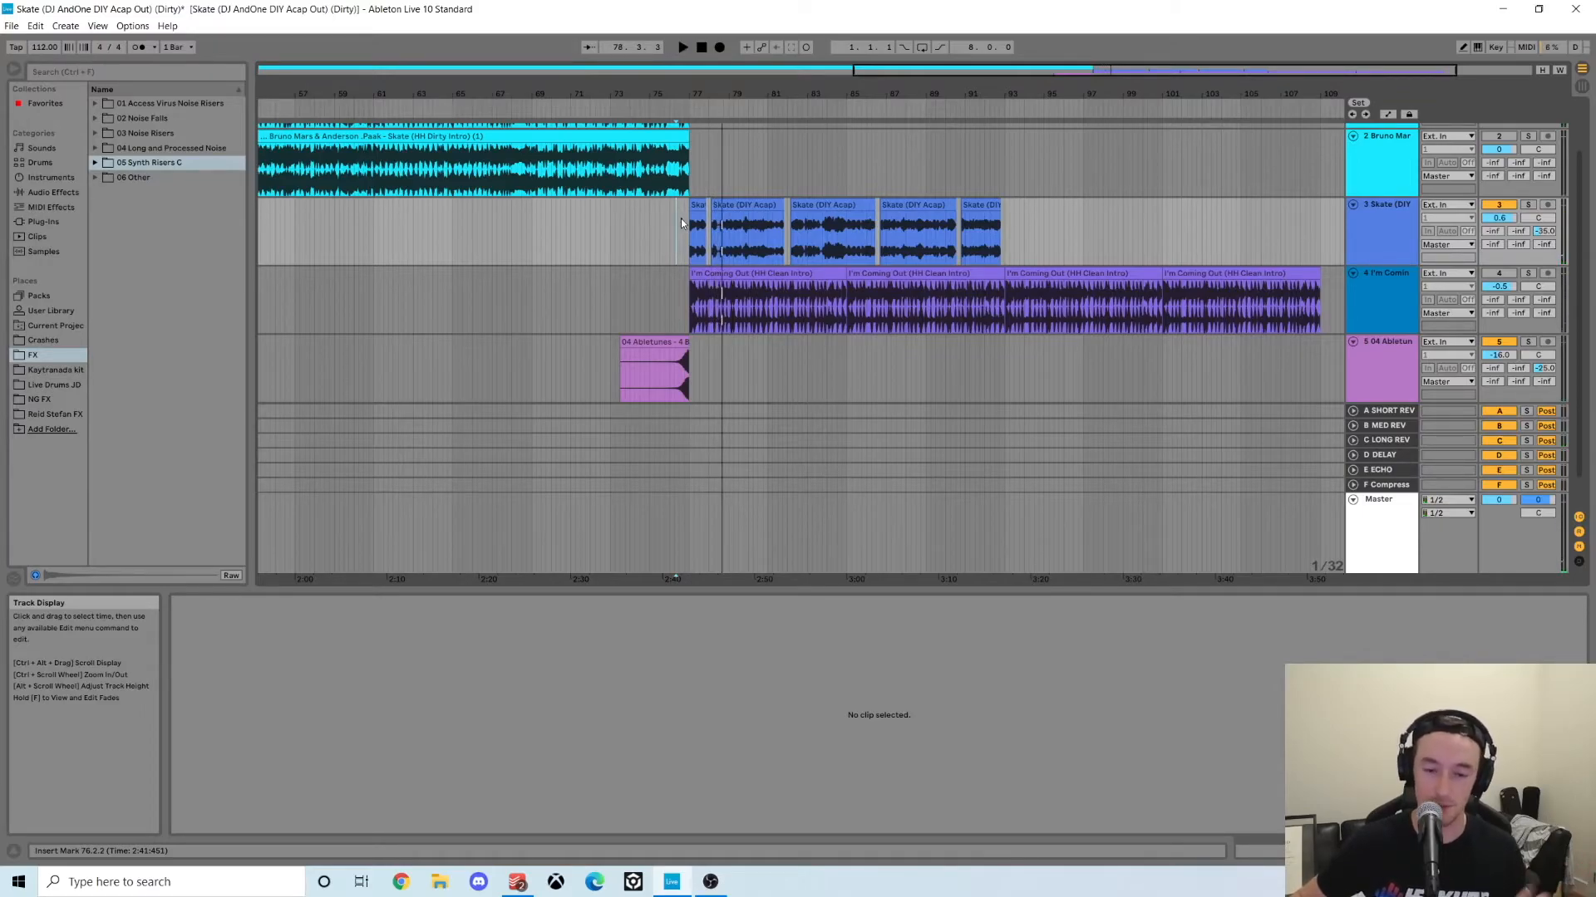
Deactivate the 04 Abletunes riser track, keep the I'm Coming Out track active, and place the insert marker just before bar 77
left_click(689, 298)
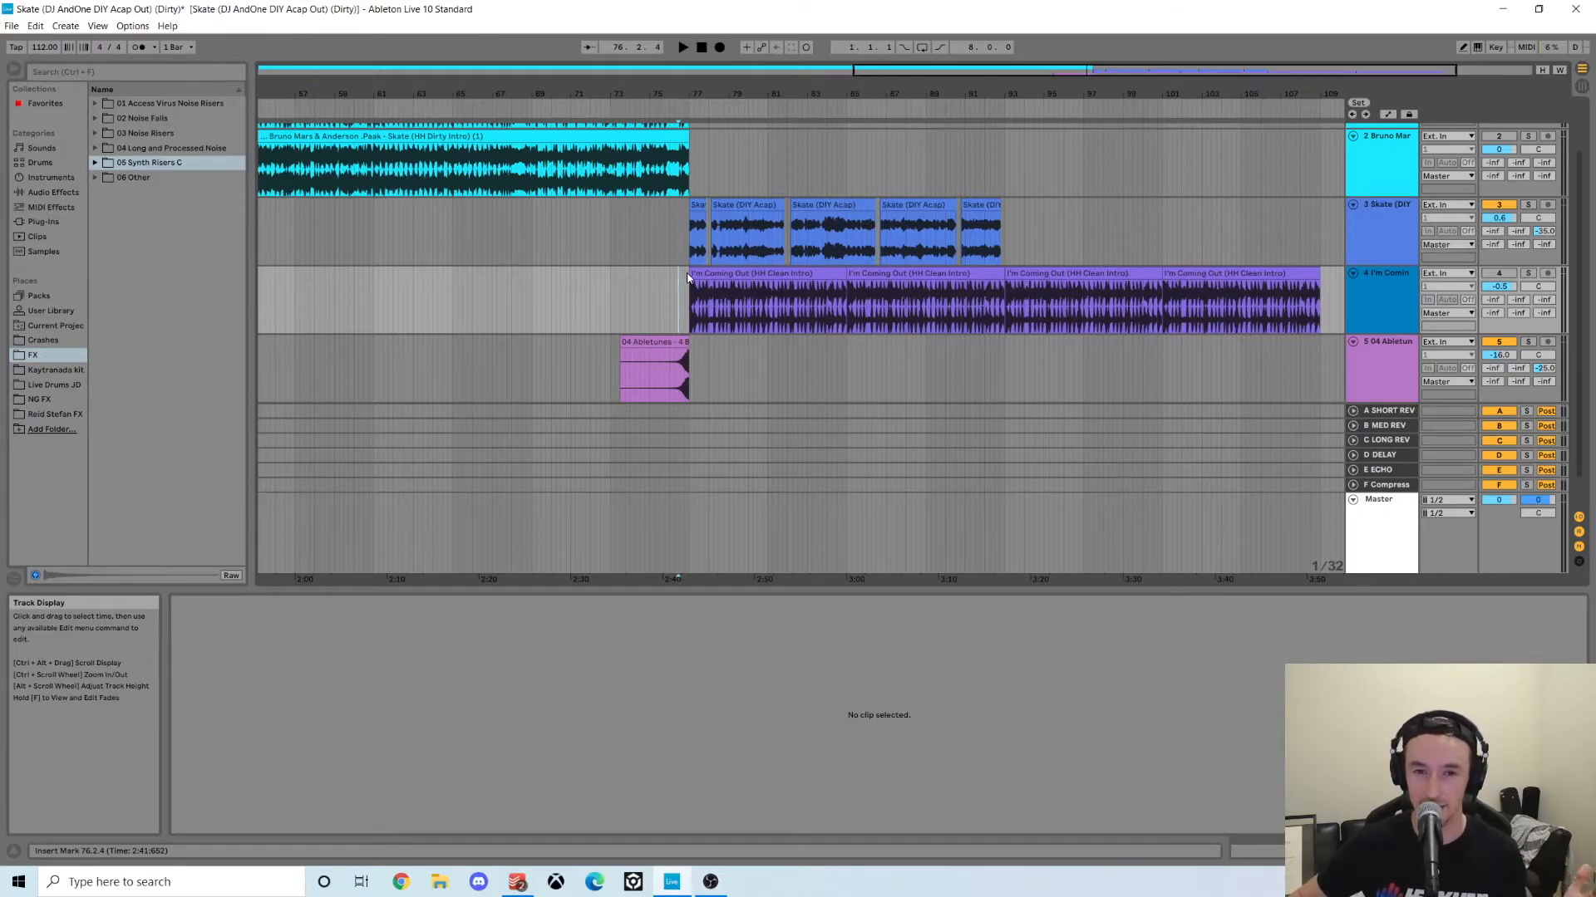
left_click(669, 282)
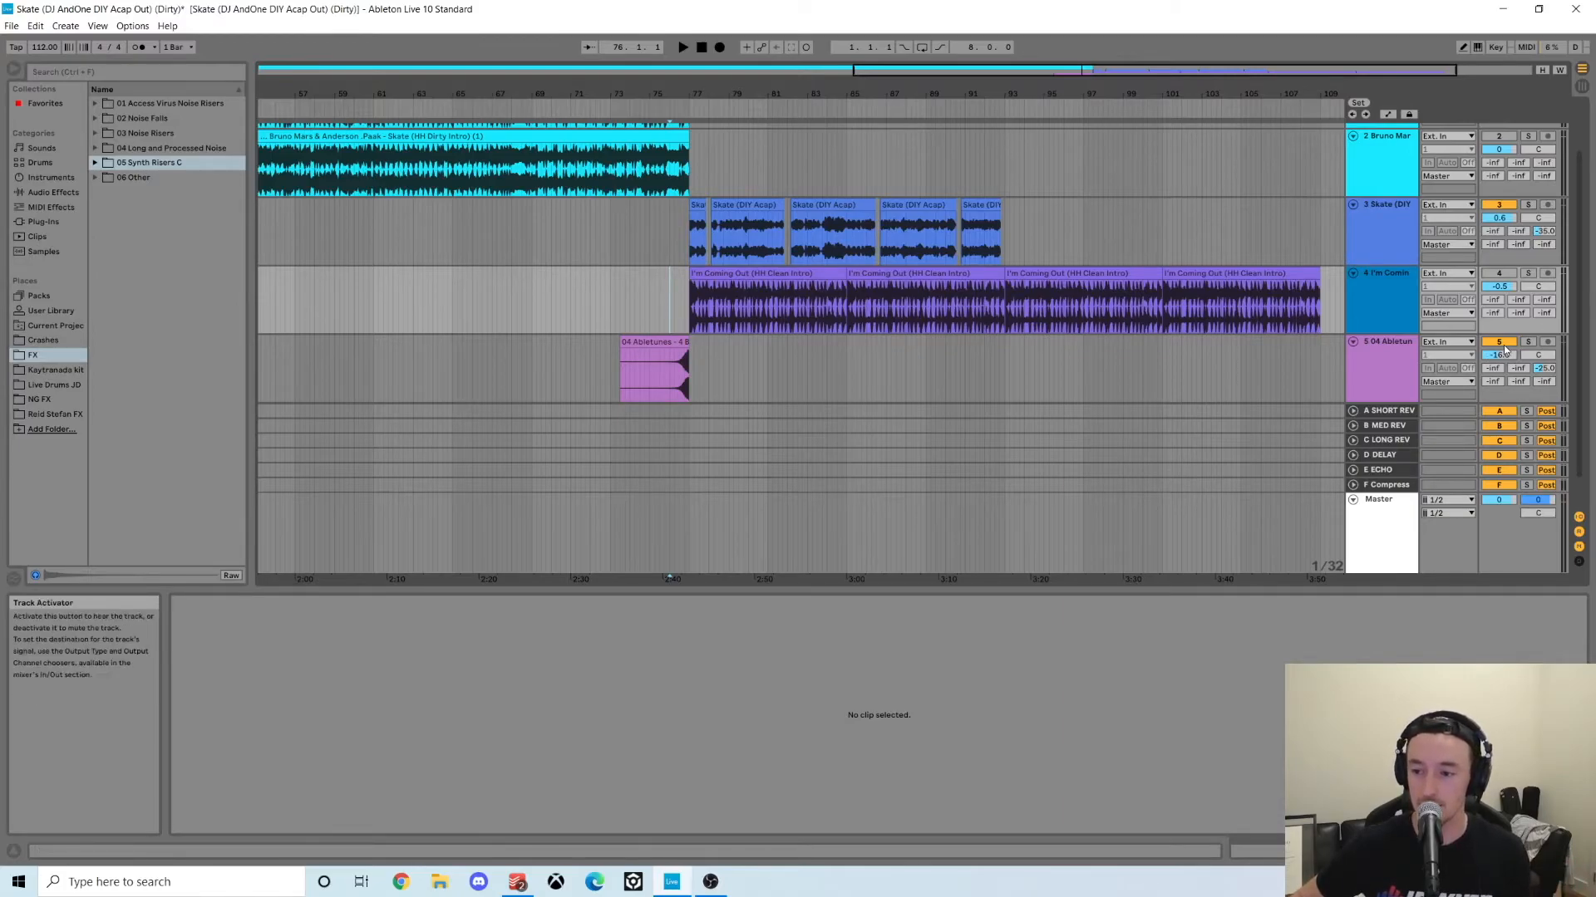
left_click(683, 303)
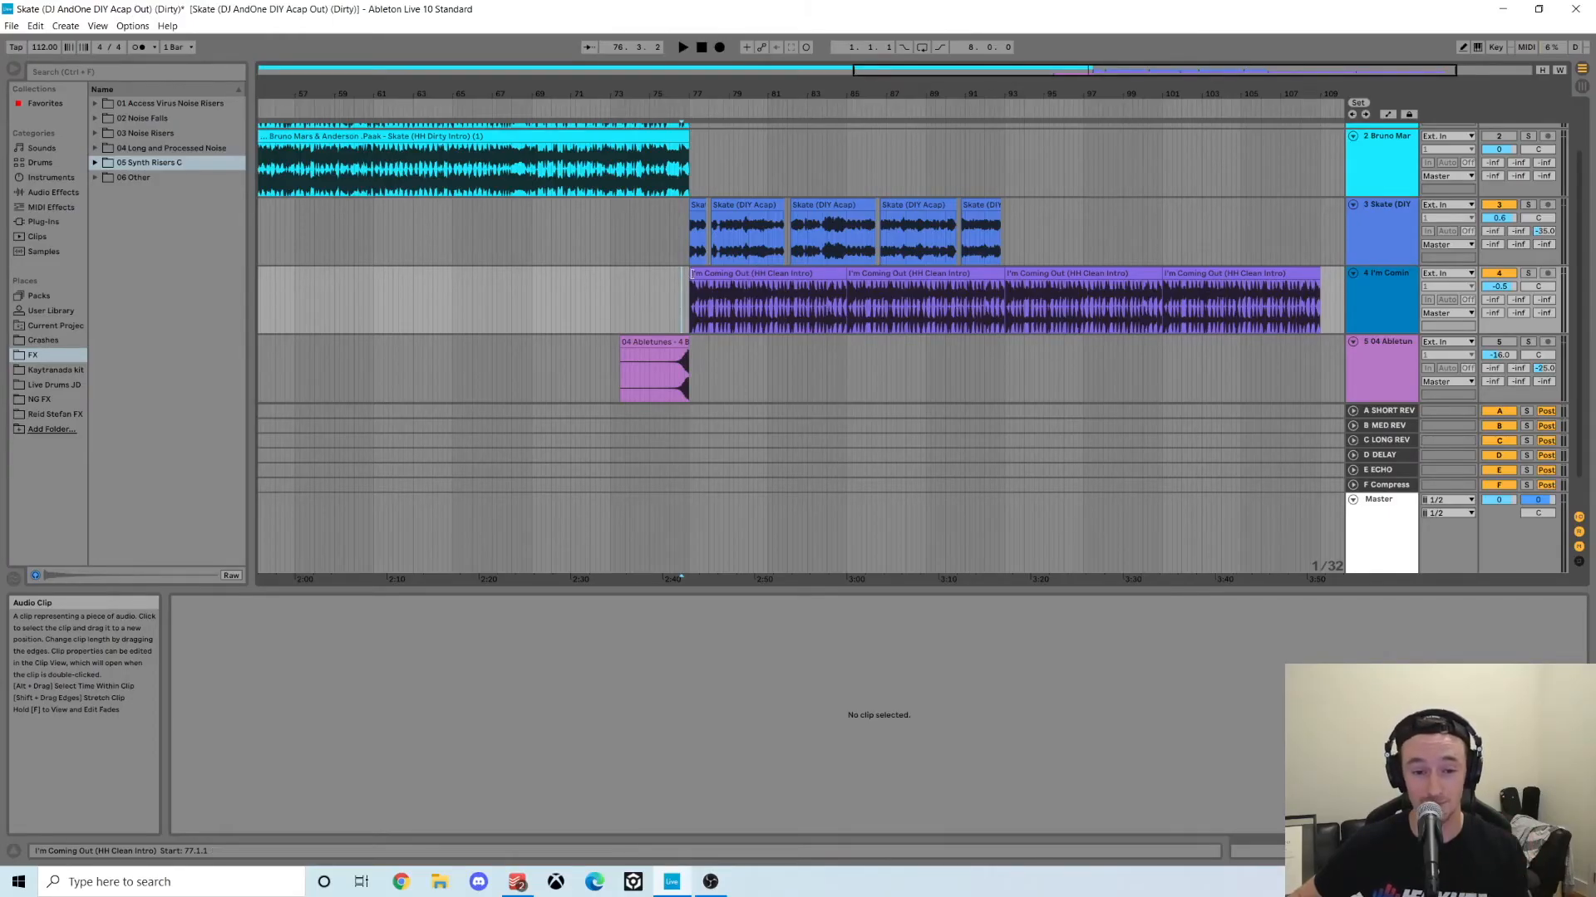
Show the first I'm Coming Out clip's sample settings and play the transition from bar 76 with the riser track muted
left_click(792, 274)
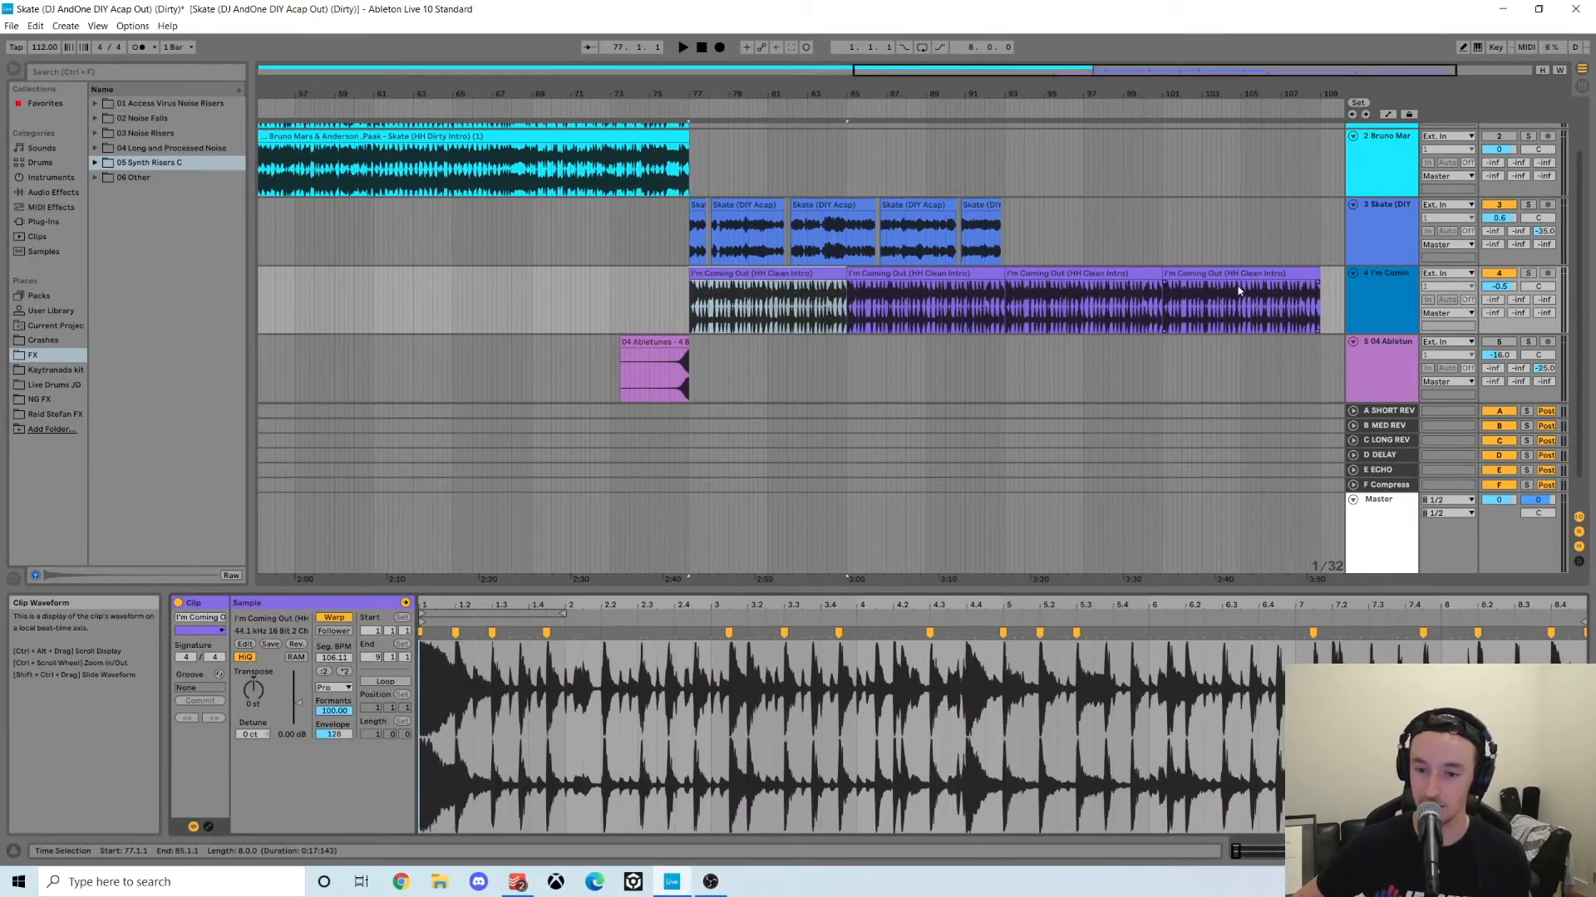
left_click(659, 226)
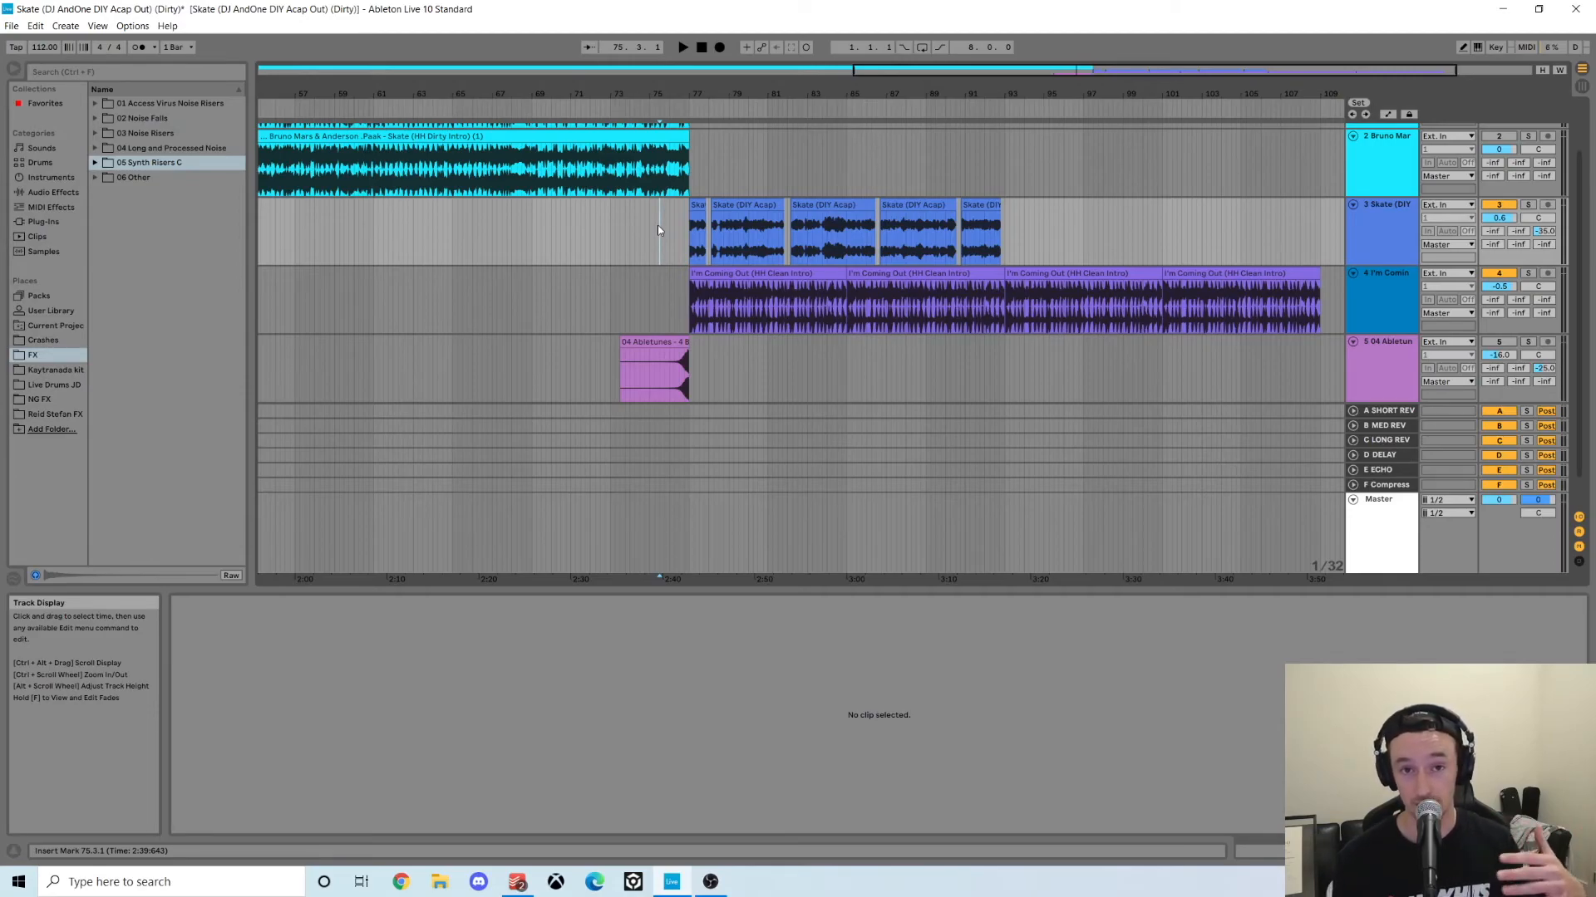
left_click(673, 229)
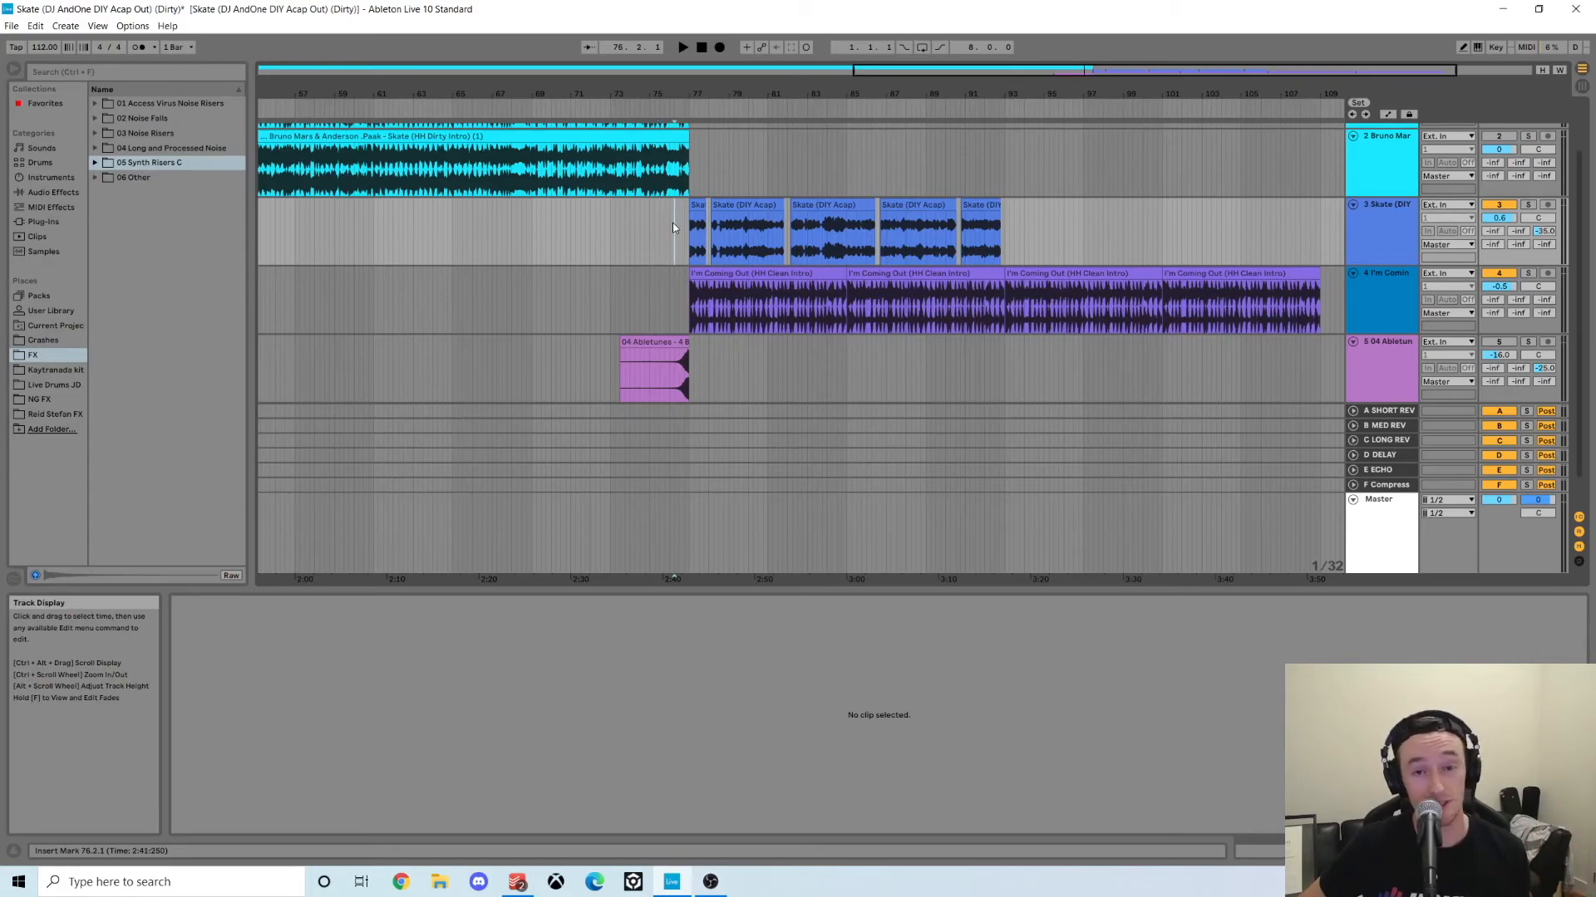
left_click(675, 169)
key("space")
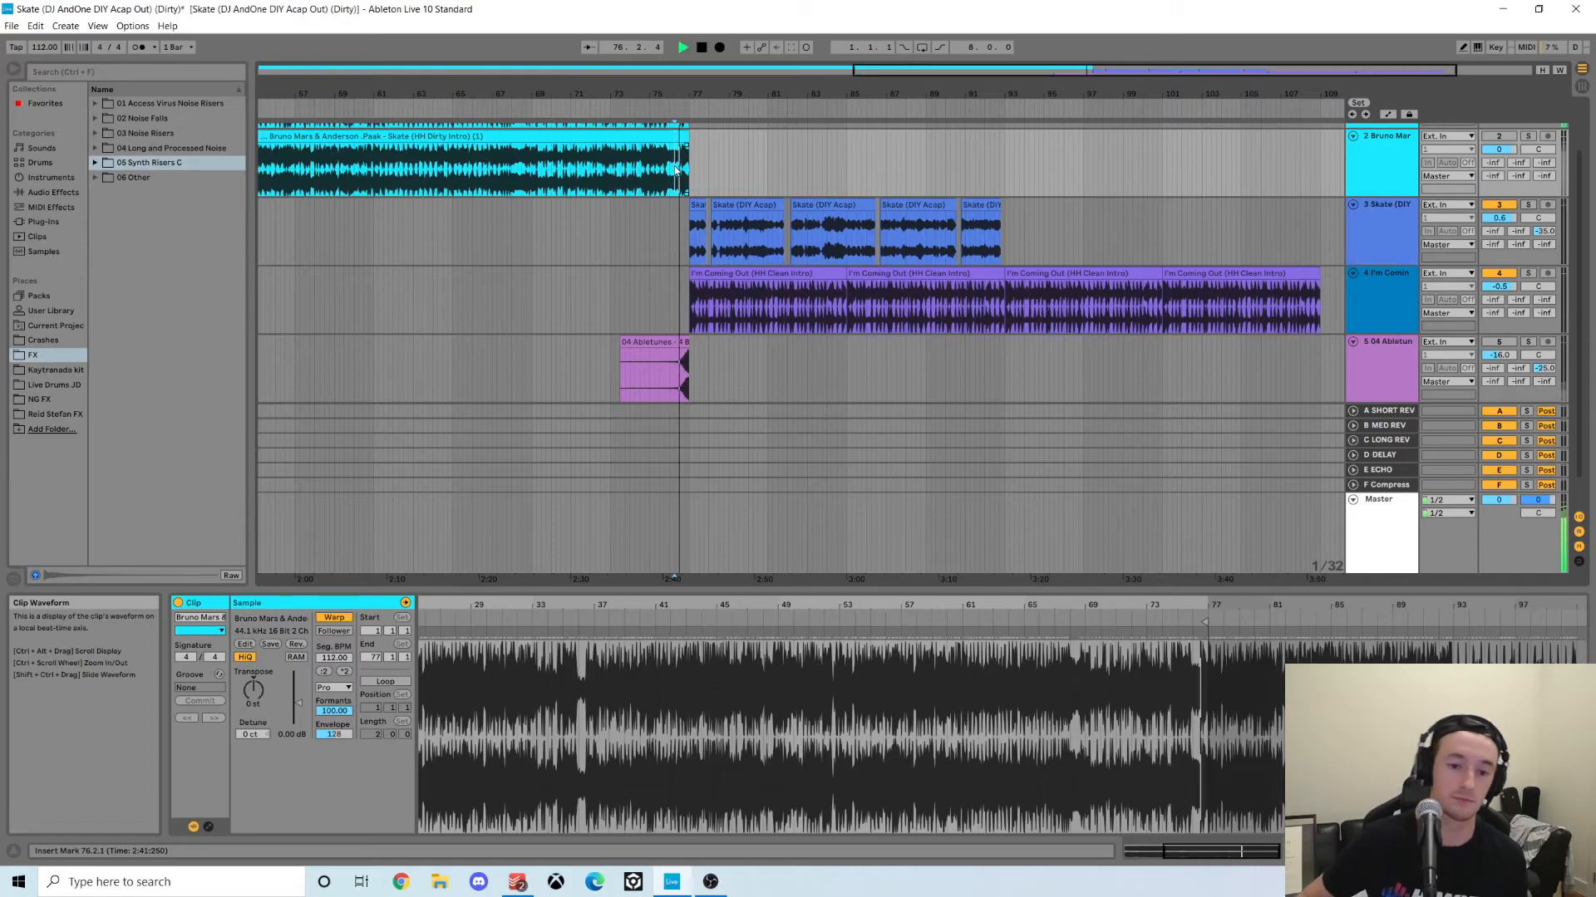